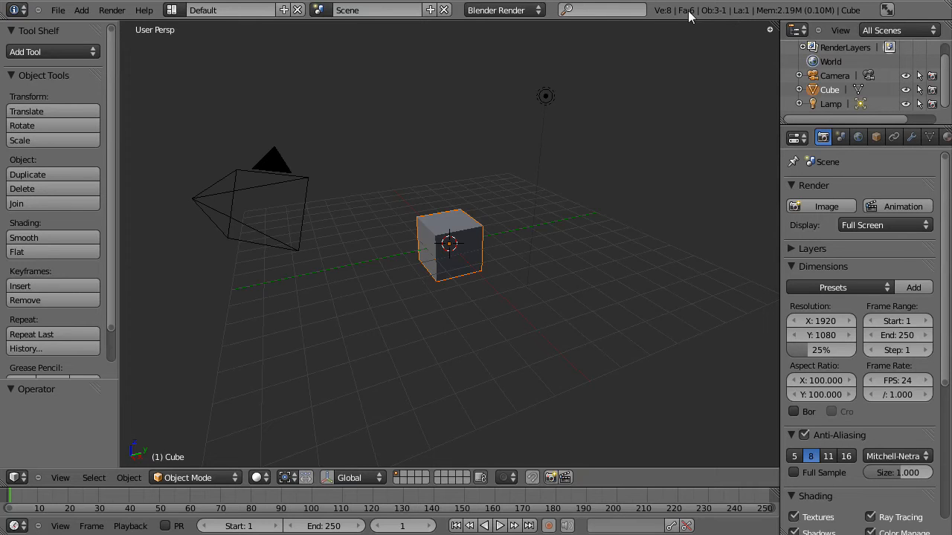
# Select the camera, cube and lamp individually, then the cube and camera again, one object at a time
pyautogui.rightClick(277, 188)
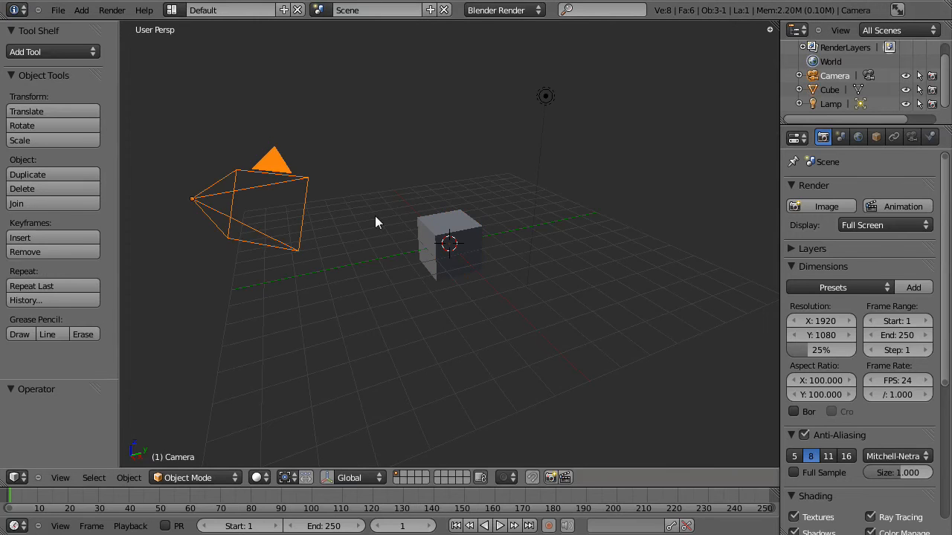
pyautogui.rightClick(433, 232)
pyautogui.rightClick(540, 101)
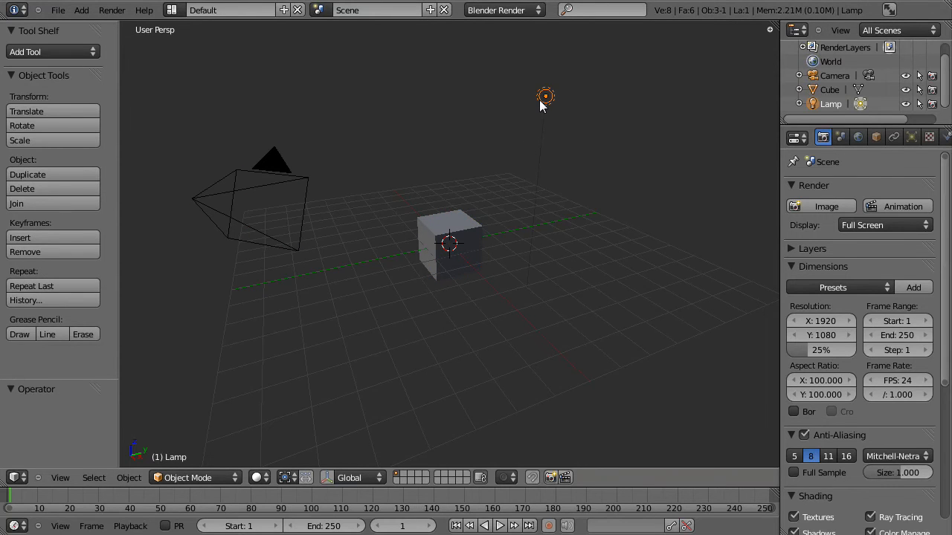
pyautogui.rightClick(465, 242)
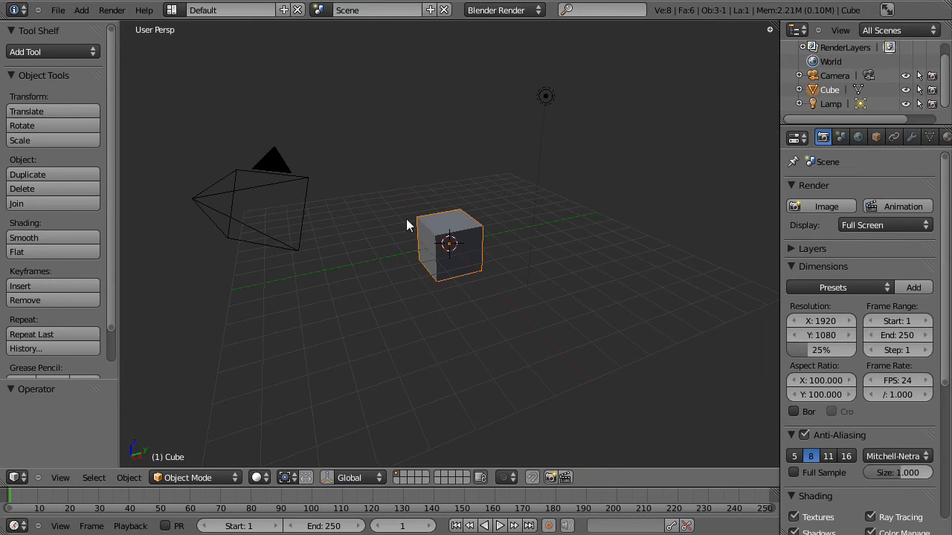
pyautogui.rightClick(309, 192)
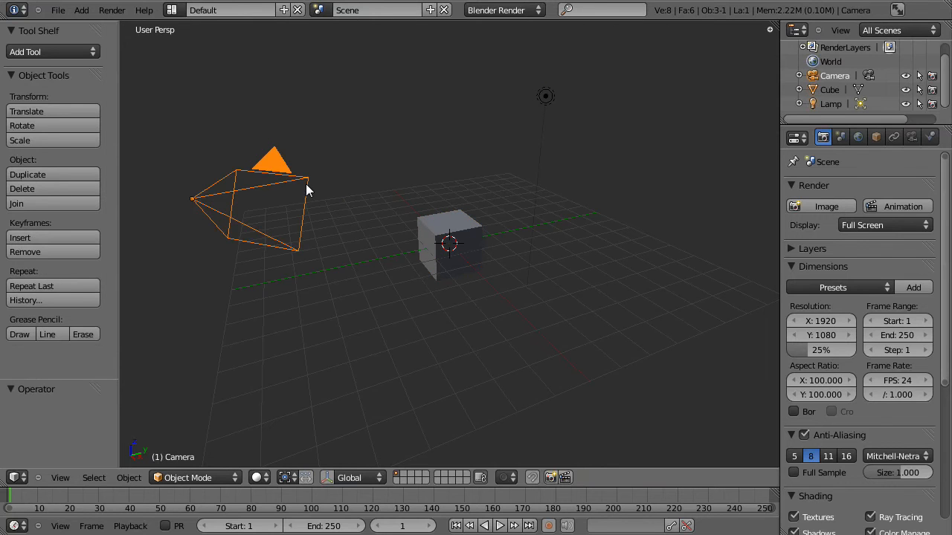
# Select the lamp and add the cube and the camera to the selection
pyautogui.rightClick(543, 98)
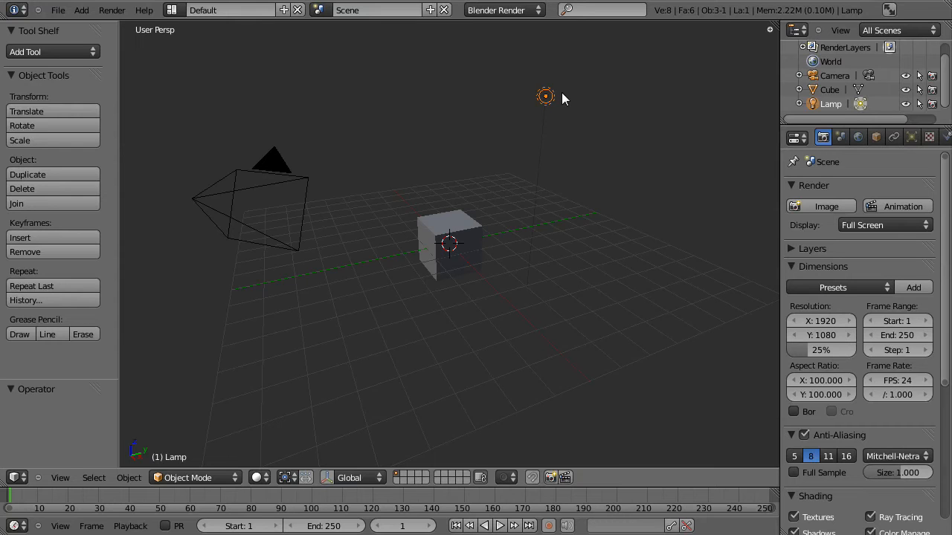
pyautogui.rightClick(449, 240)
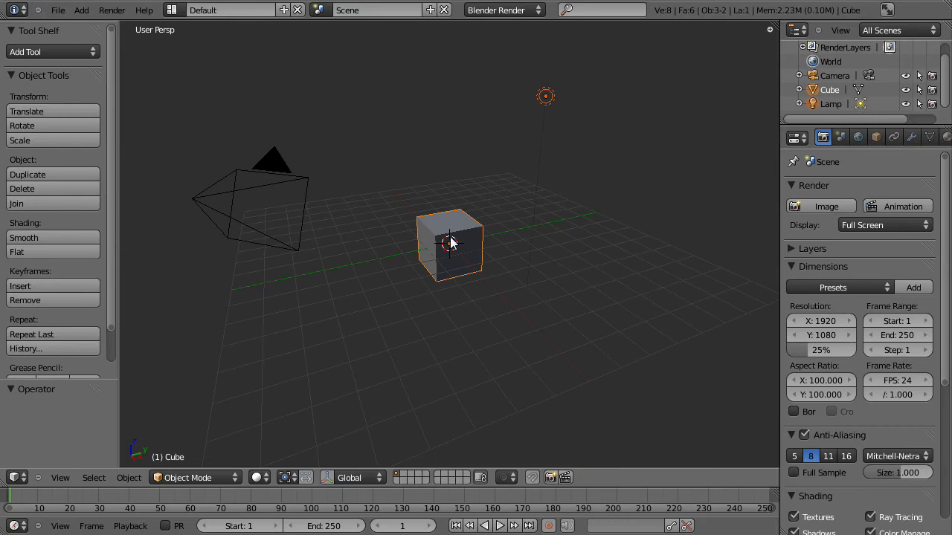
pyautogui.keyDown('shift'); pyautogui.rightClick(275, 180); pyautogui.keyUp('shift')
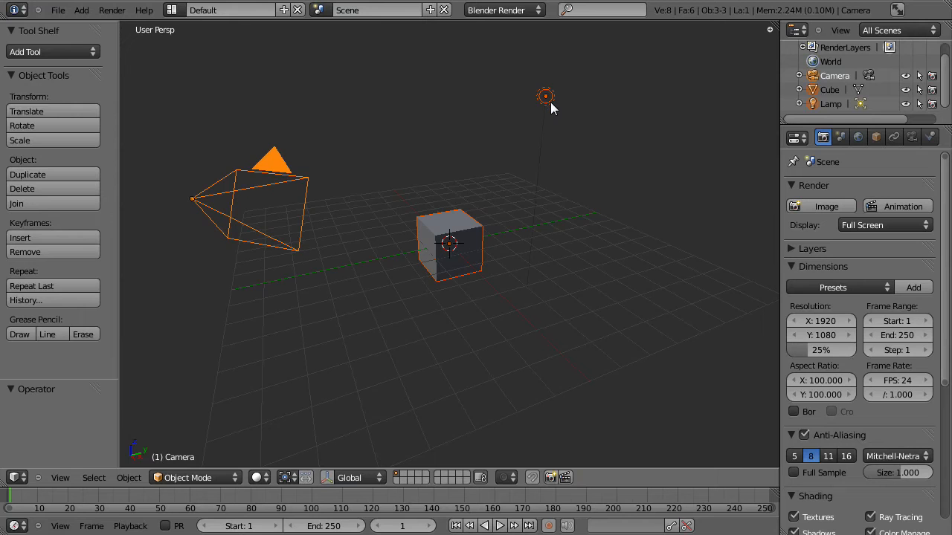
# Deselect everything, select all objects in the scene, and clear the selection again
pyautogui.press('a')
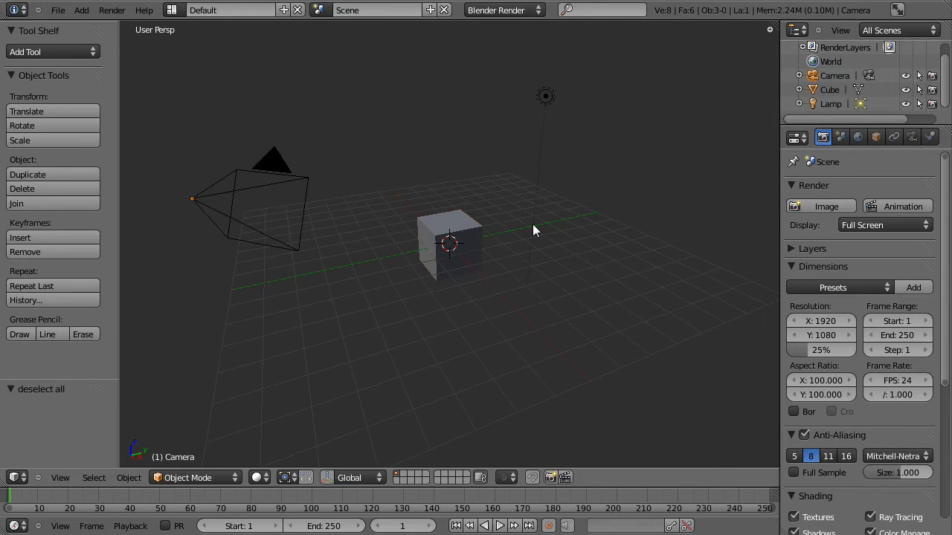
pyautogui.press('a')
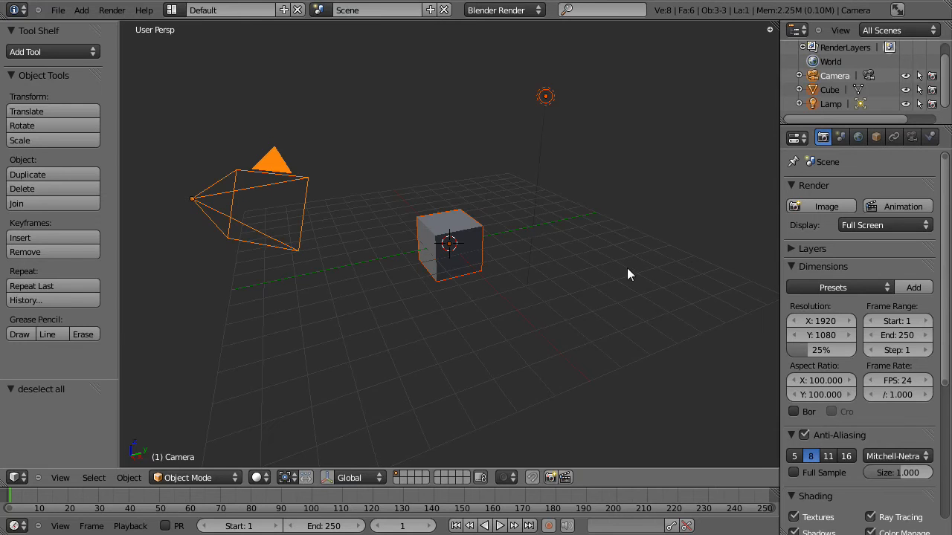
pyautogui.press('a')
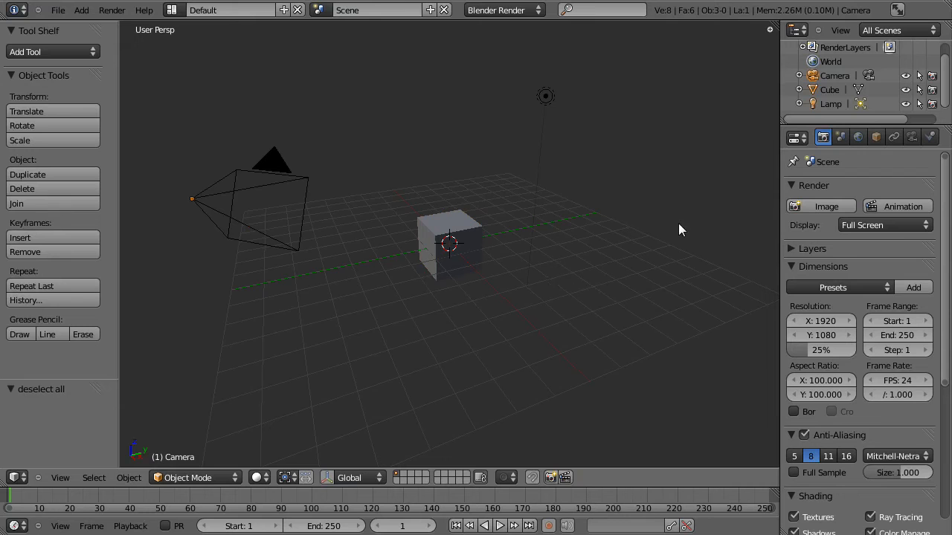
# Enable the 3D manipulator on the cube and move it about 1.1 along X, then freely by about X 0.33, Y 1.10, Z 0.28
pyautogui.rightClick(473, 261)
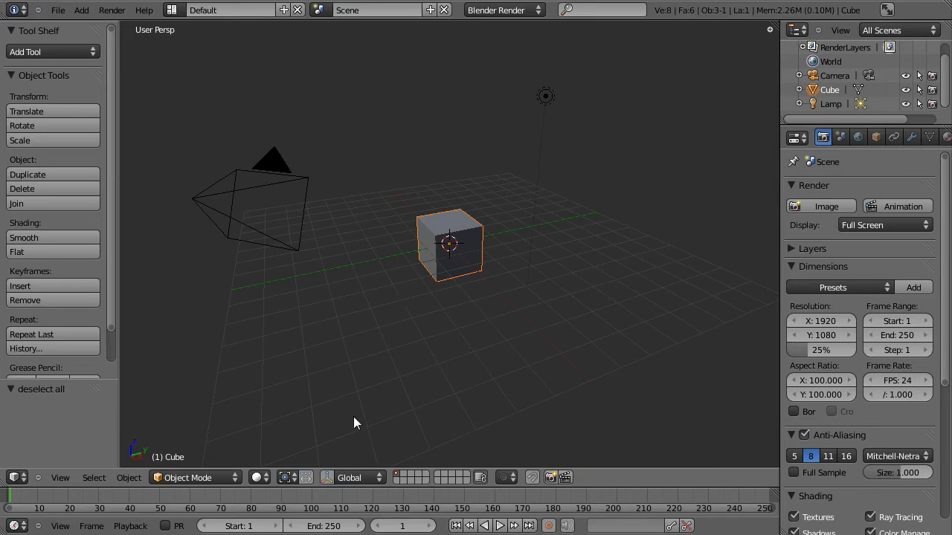
pyautogui.click(327, 478)
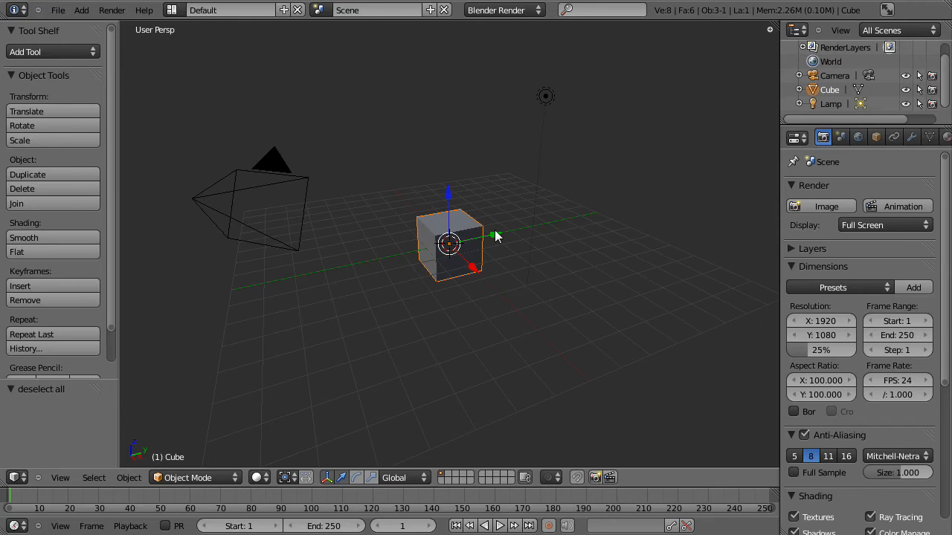
pyautogui.moveTo(493, 233); pyautogui.dragTo(431, 198)
pyautogui.moveTo(439, 265); pyautogui.dragTo(464, 260)
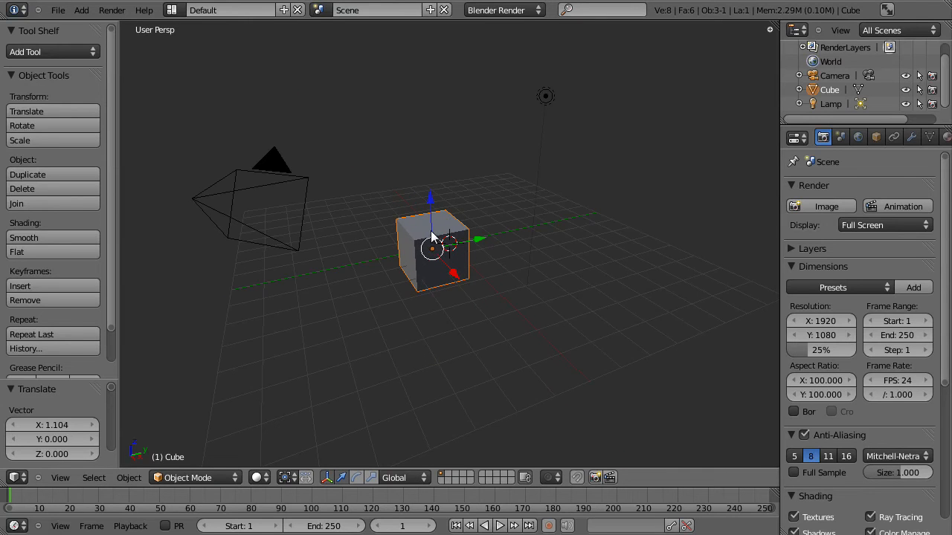
pyautogui.moveTo(428, 256); pyautogui.dragTo(457, 248)
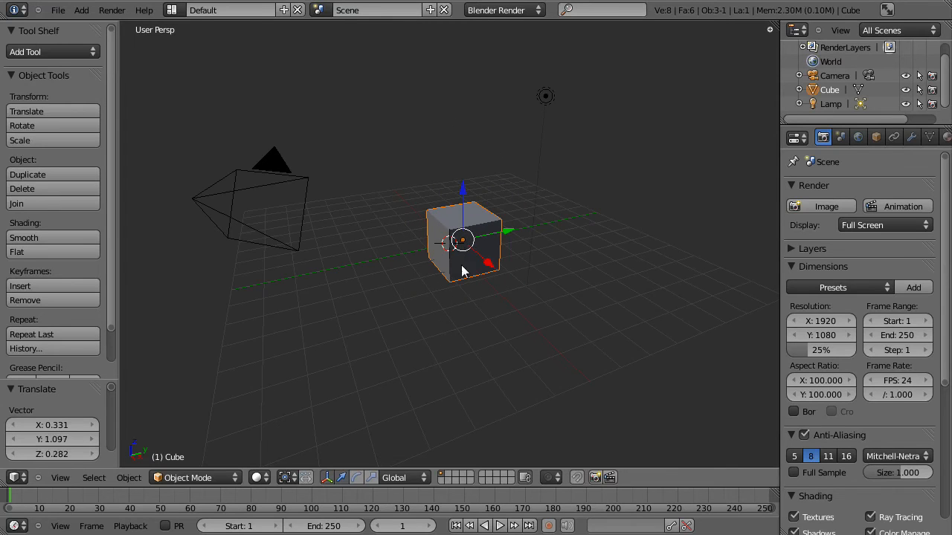
# Rotate the cube with the rotate manipulator around single axes, then freely by trackball about -0.30 in X and -0.09 in Y
pyautogui.click(356, 480)
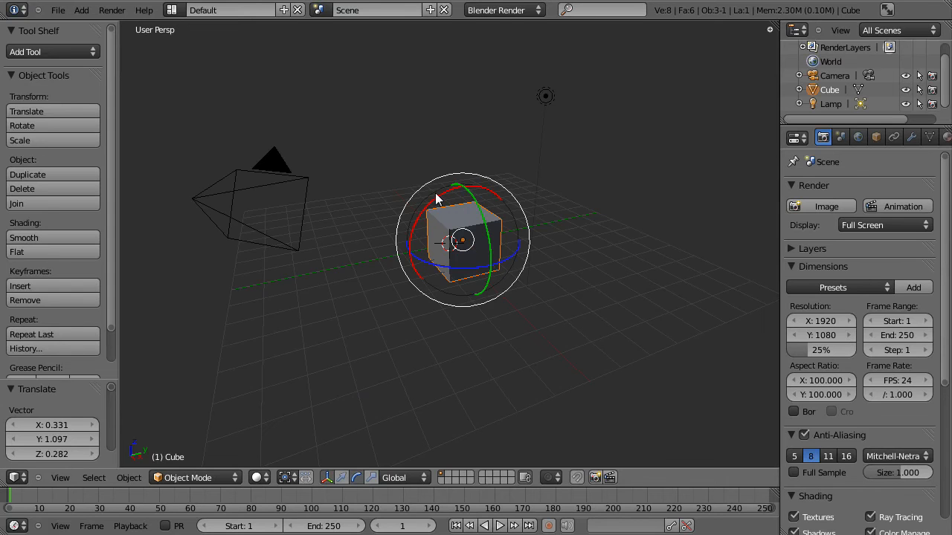
pyautogui.moveTo(436, 198); pyautogui.dragTo(487, 203)
pyautogui.moveTo(509, 253)
pyautogui.mouseDown()
pyautogui.moveTo(488, 257)
pyautogui.moveTo(497, 267)
pyautogui.moveTo(525, 251)
pyautogui.moveTo(496, 250)
pyautogui.mouseUp()
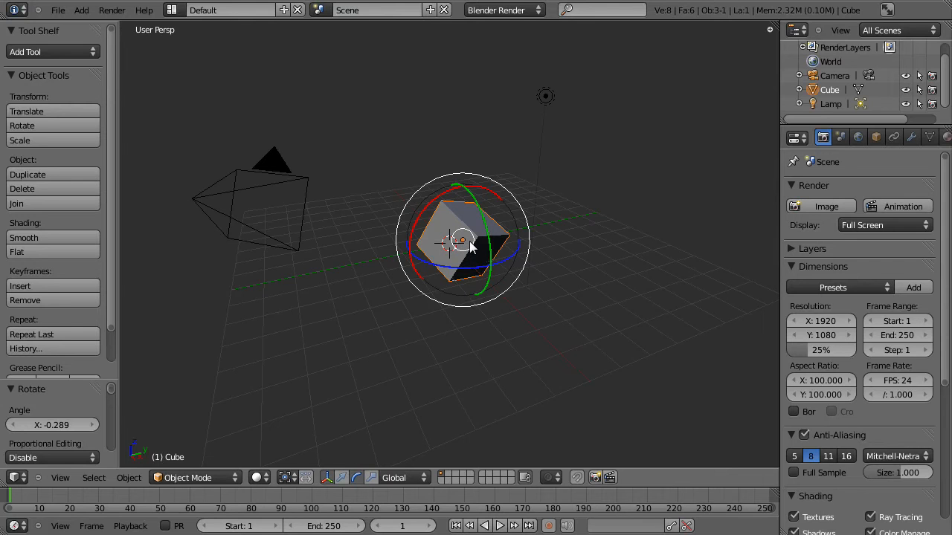
pyautogui.moveTo(470, 247); pyautogui.dragTo(463, 224)
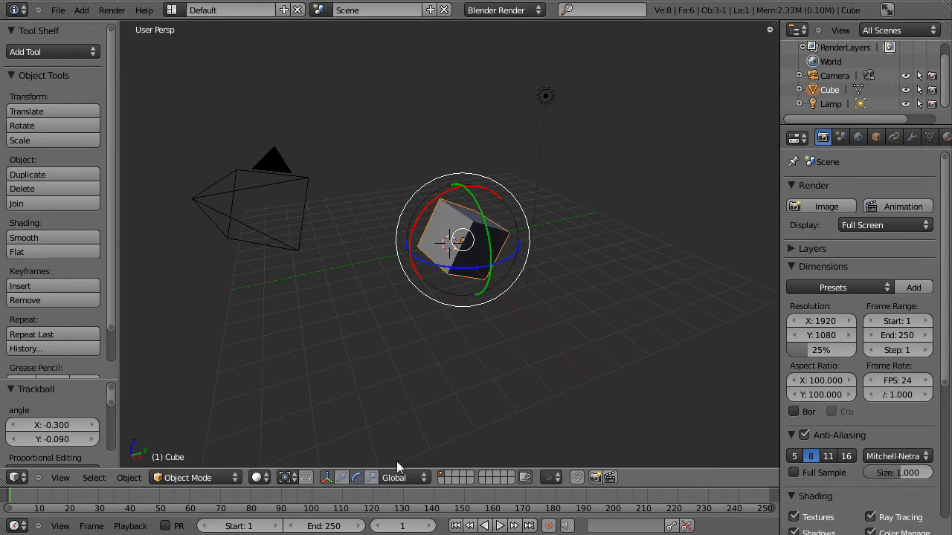
# Scale the cube uniformly by about 0.85 using the scale manipulator, and hide the 3D manipulator
pyautogui.click(373, 479)
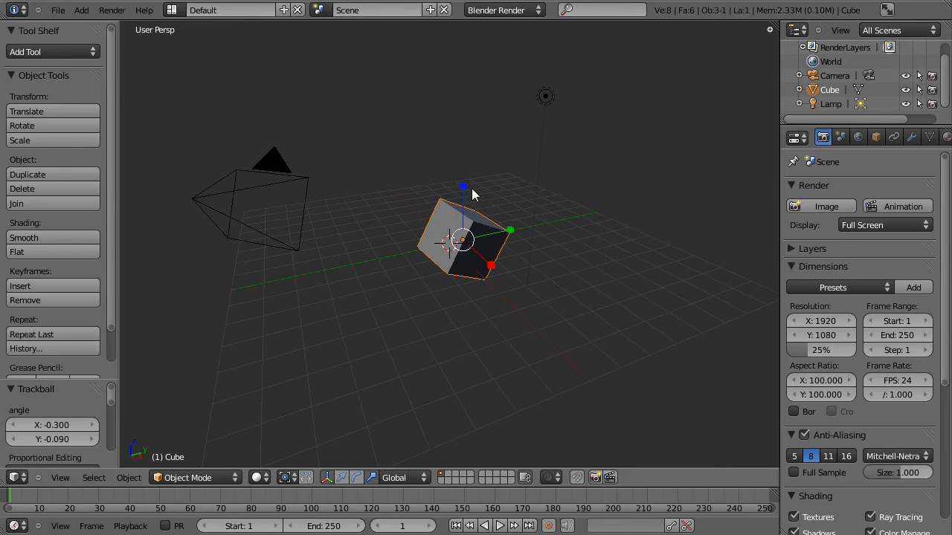
pyautogui.moveTo(462, 186)
pyautogui.mouseDown()
pyautogui.moveTo(466, 139)
pyautogui.moveTo(465, 203)
pyautogui.mouseUp()
pyautogui.moveTo(513, 236); pyautogui.dragTo(466, 240)
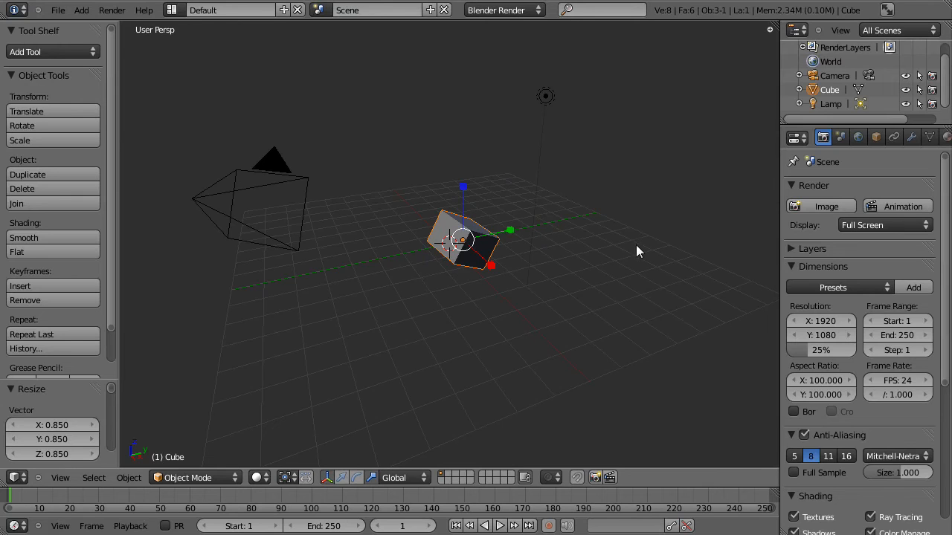
pyautogui.click(326, 477)
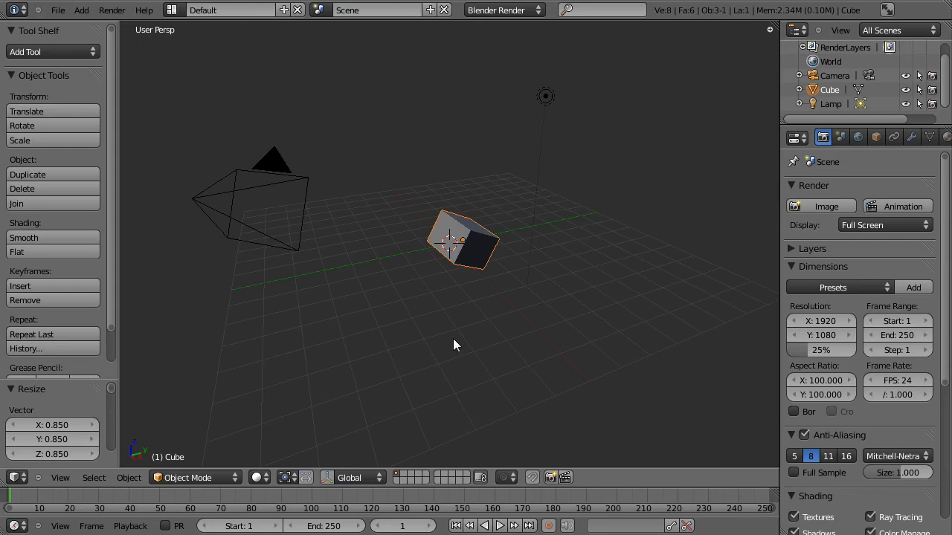
# Try out the free Scale, Rotate and Grab transforms on the cube, cancelling each one
pyautogui.press('s')
pyautogui.rightClick(502, 263)
pyautogui.press('r')
pyautogui.rightClick(497, 283)
pyautogui.press('s')
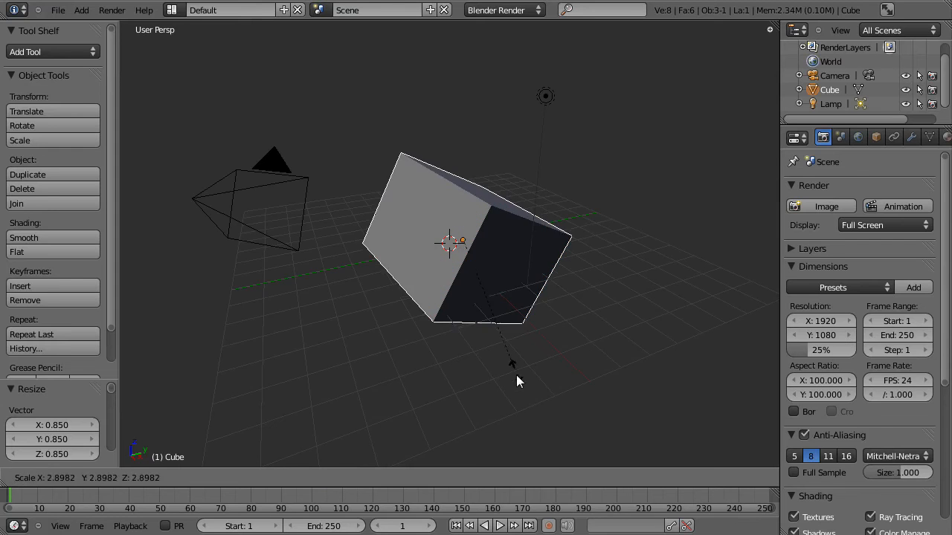
pyautogui.rightClick(506, 290)
pyautogui.press('r')
pyautogui.rightClick(541, 263)
pyautogui.press('g')
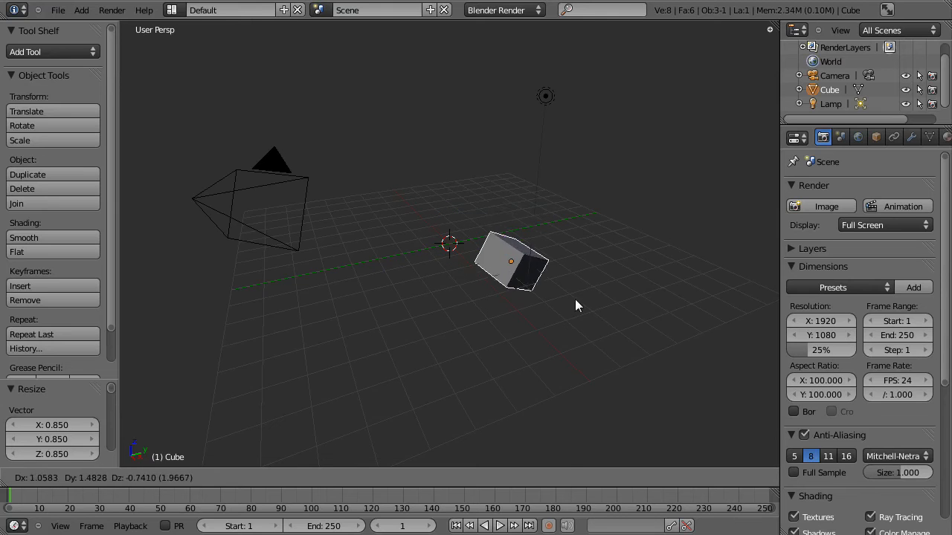
pyautogui.rightClick(534, 267)
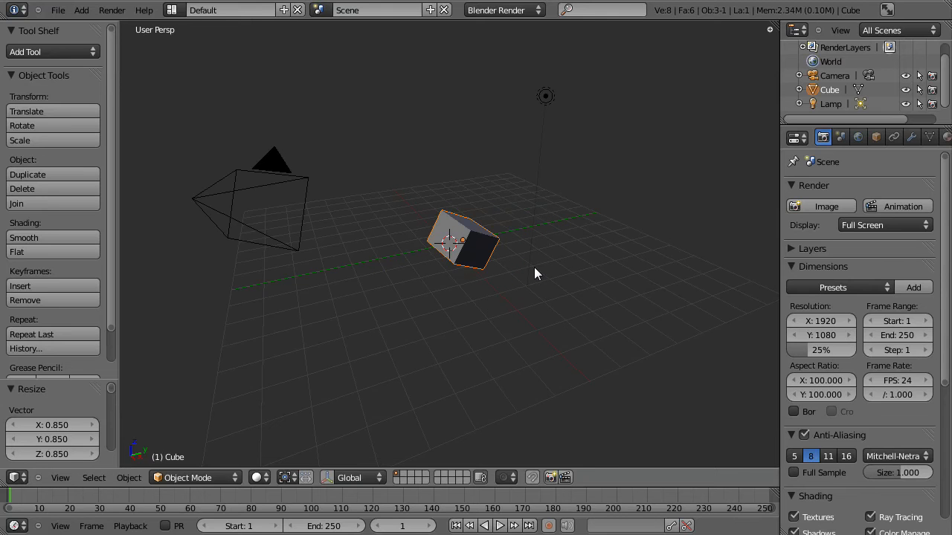
# Duplicate the cube, try constraining the copy to the global and local X axis, and place it freely beside the original
pyautogui.scroll(2, 535, 268)
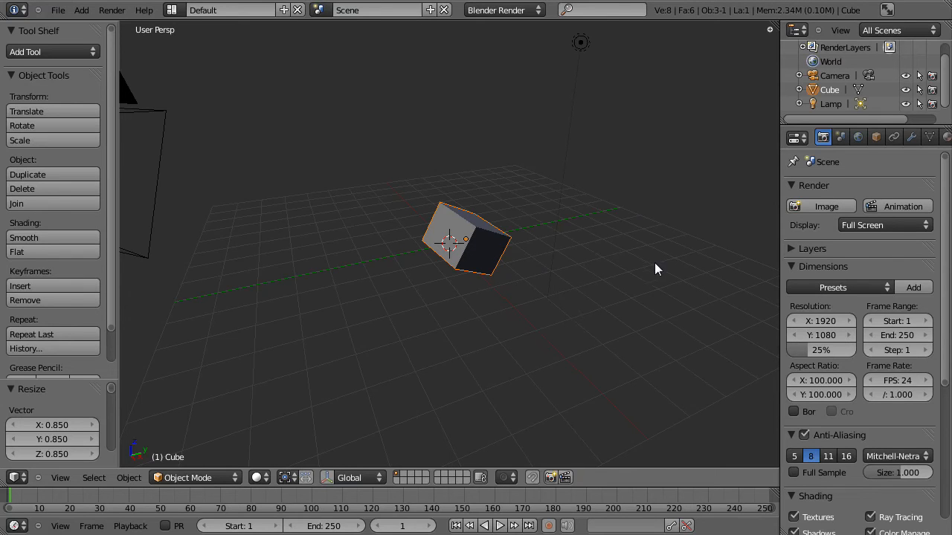
pyautogui.moveTo(664, 248); pyautogui.dragTo(623, 304, button='middle')
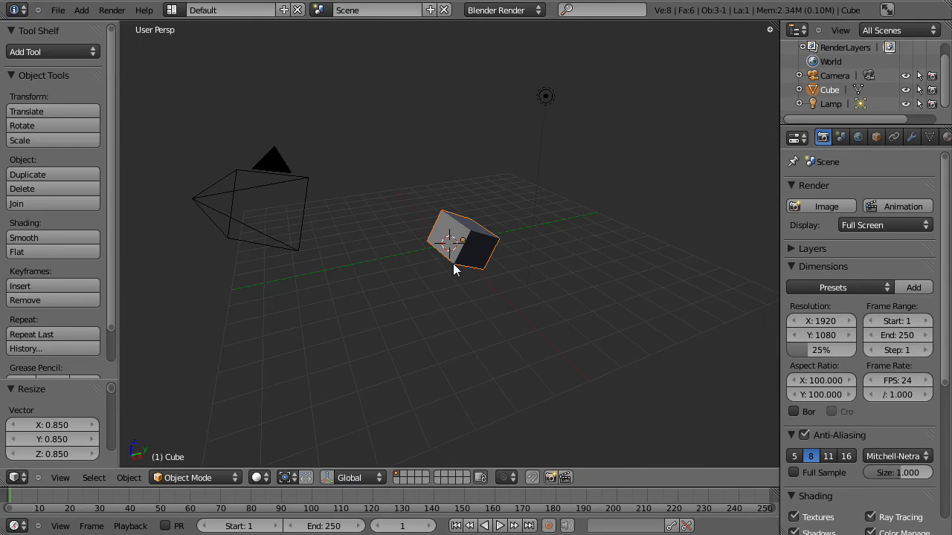
pyautogui.hotkey('shift', 'd')
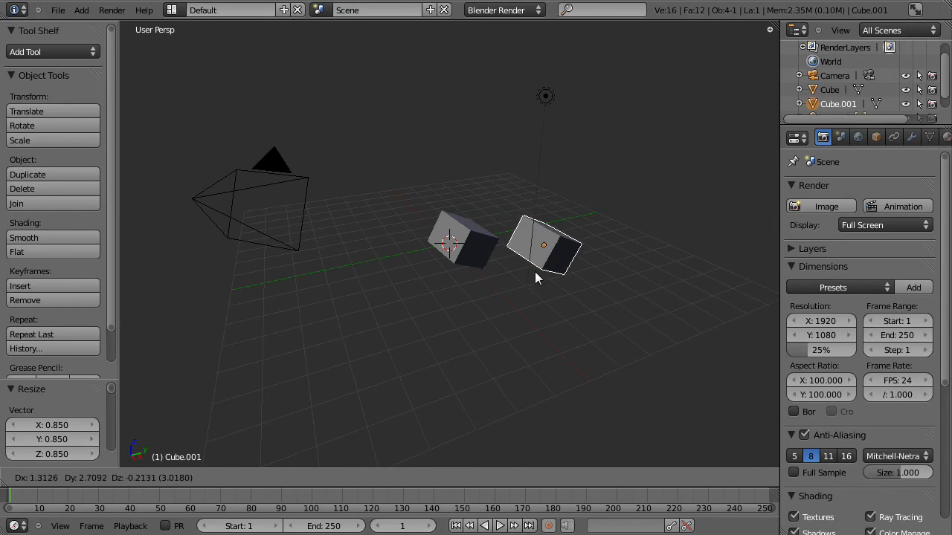
pyautogui.press('x')
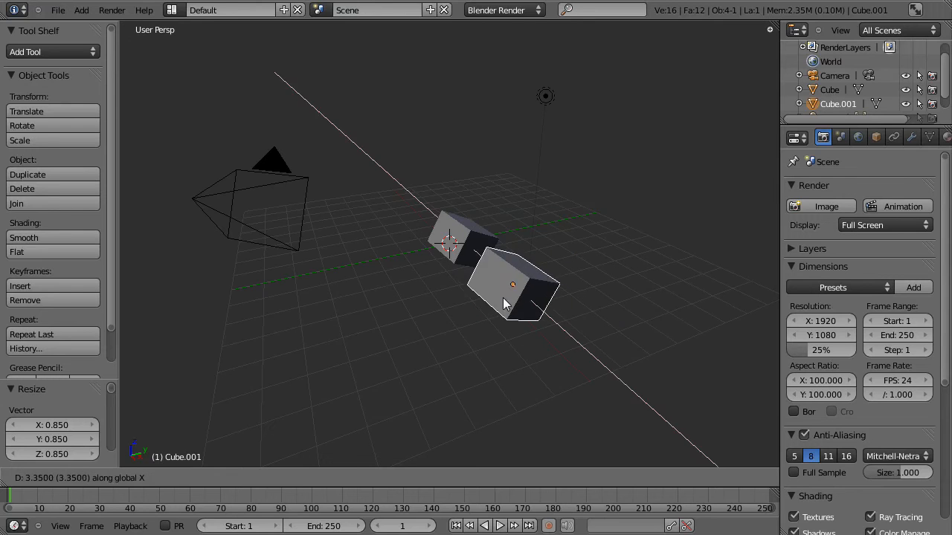
pyautogui.press('x')
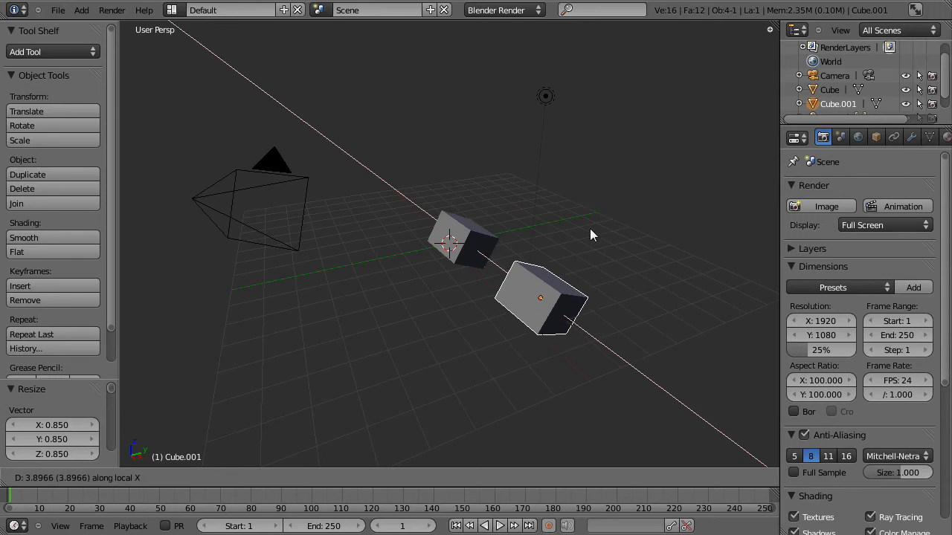
pyautogui.press('x')
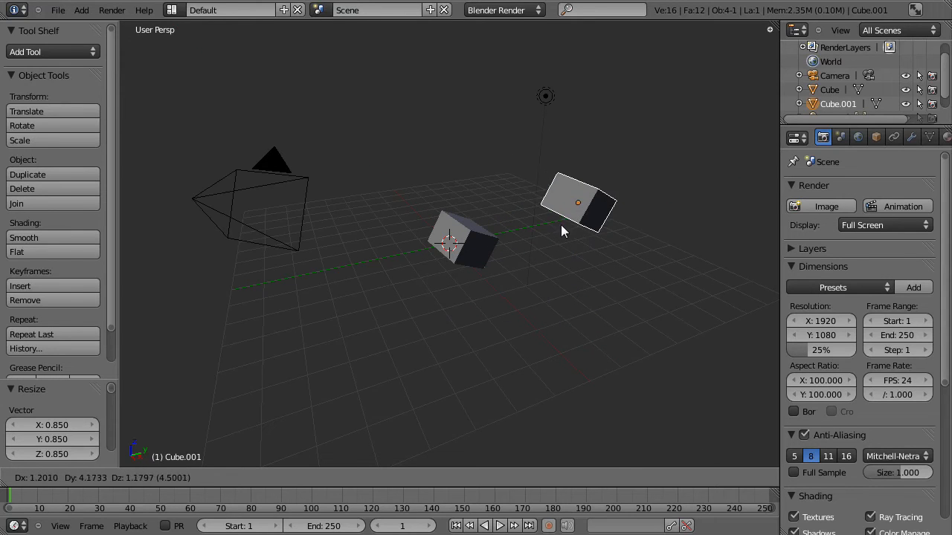
pyautogui.click(550, 225)
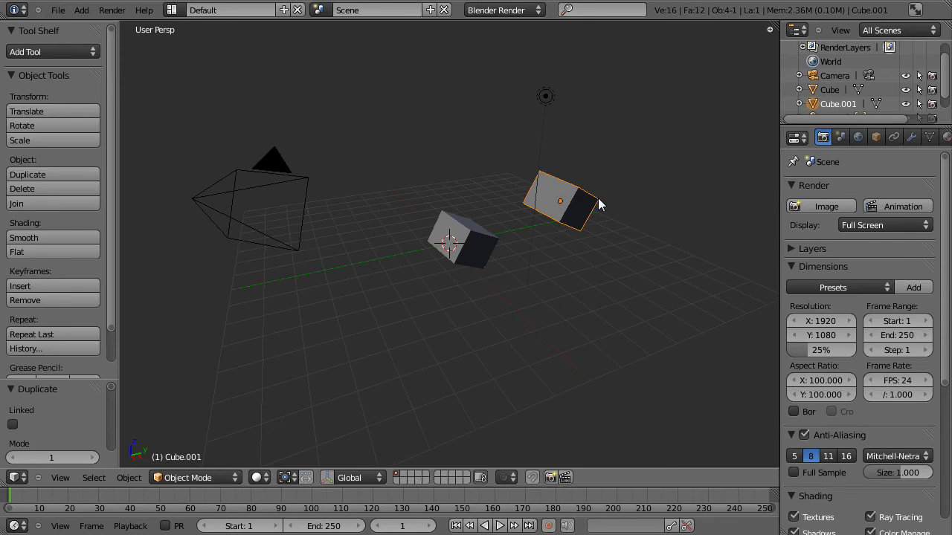
# Try grabbing the duplicated cube, cancel the move, and delete the duplicate
pyautogui.press('g')
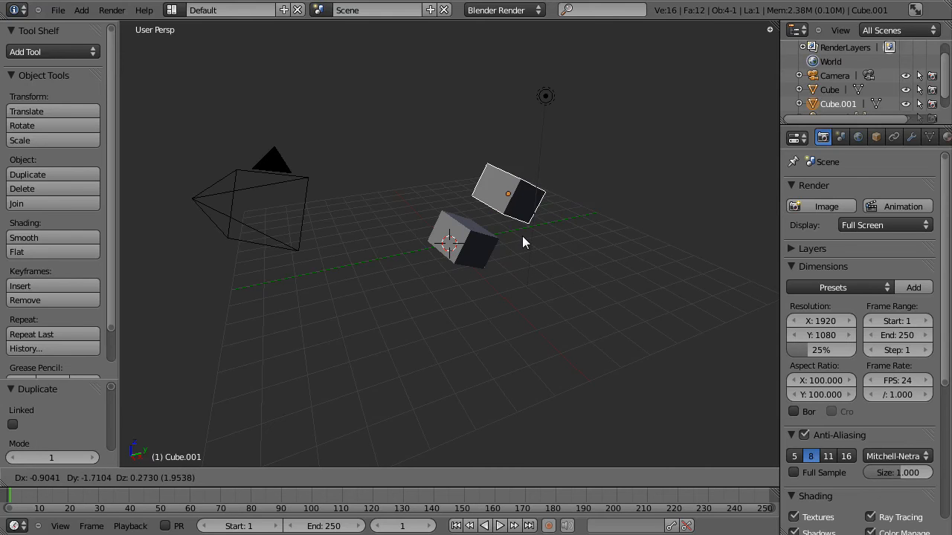
pyautogui.press('Escape')
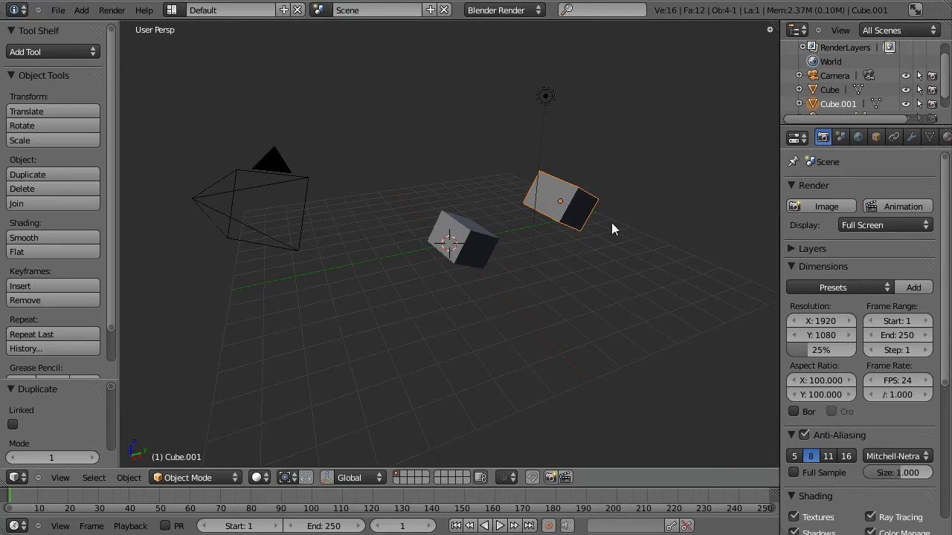
pyautogui.press('x')
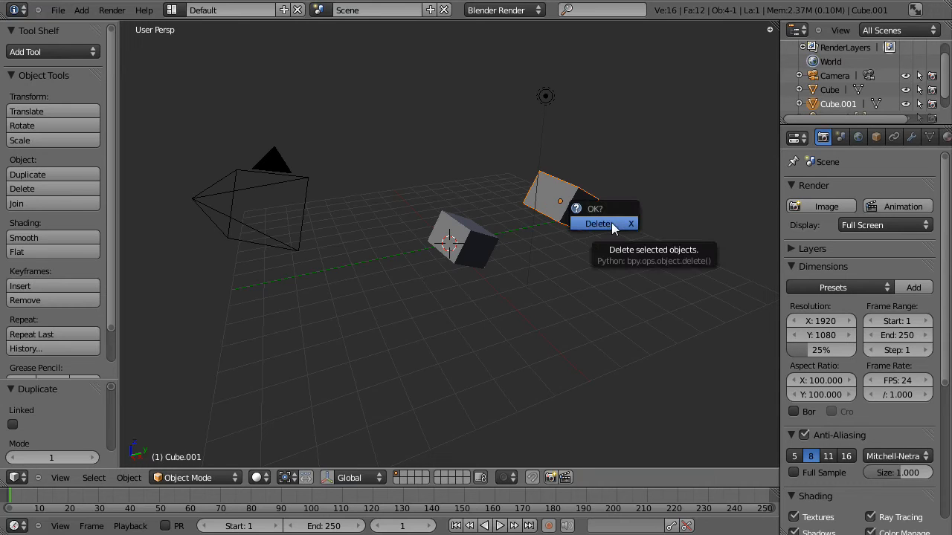
pyautogui.click(611, 224)
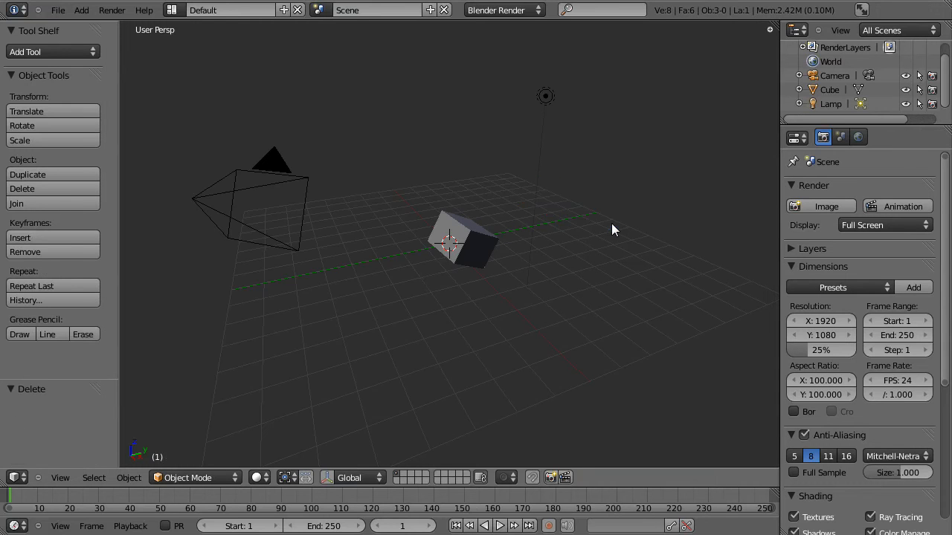
# Select the cube and switch it from Object Mode to Edit Mode
pyautogui.moveTo(462, 235); pyautogui.dragTo(548, 191, button='middle')
pyautogui.rightClick(486, 235)
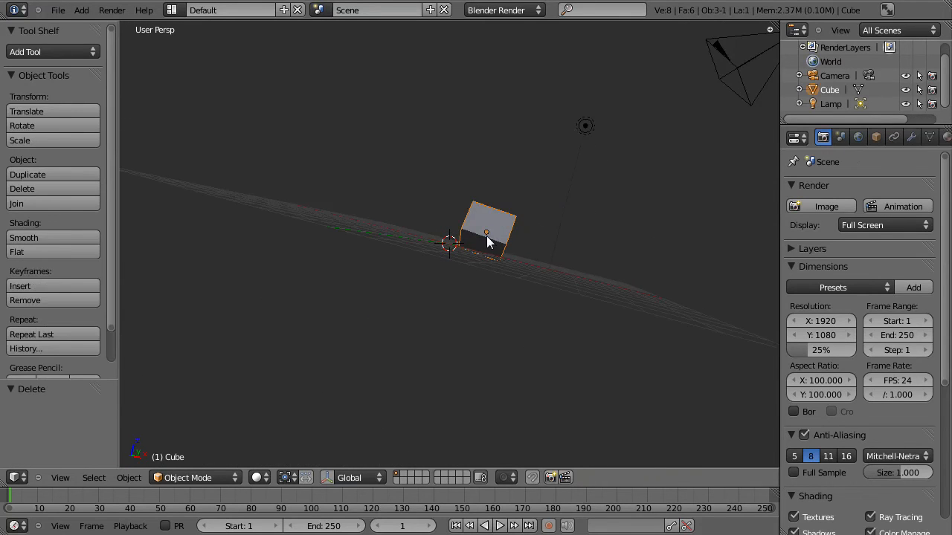
pyautogui.moveTo(588, 255)
pyautogui.mouseDown(button='middle')
pyautogui.moveTo(543, 203)
pyautogui.moveTo(484, 233)
pyautogui.moveTo(378, 389)
pyautogui.moveTo(446, 325)
pyautogui.moveTo(518, 302)
pyautogui.moveTo(501, 153)
pyautogui.moveTo(465, 104)
pyautogui.moveTo(427, 108)
pyautogui.moveTo(415, 191)
pyautogui.mouseUp(button='middle')
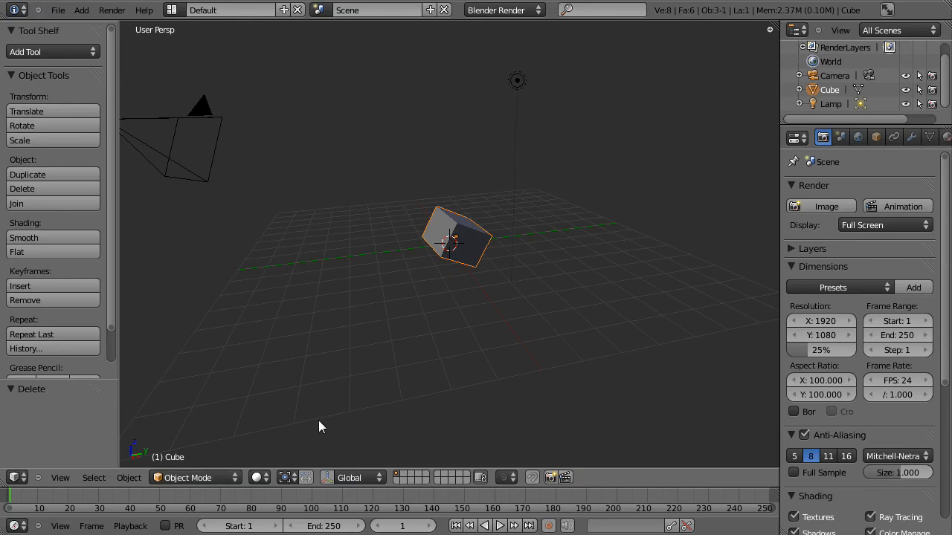
pyautogui.click(214, 478)
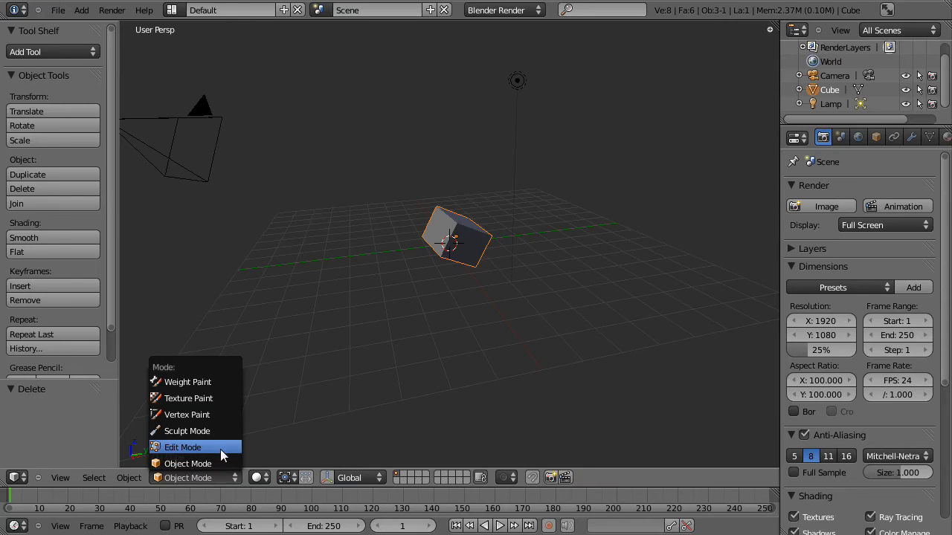
pyautogui.press('Tab')
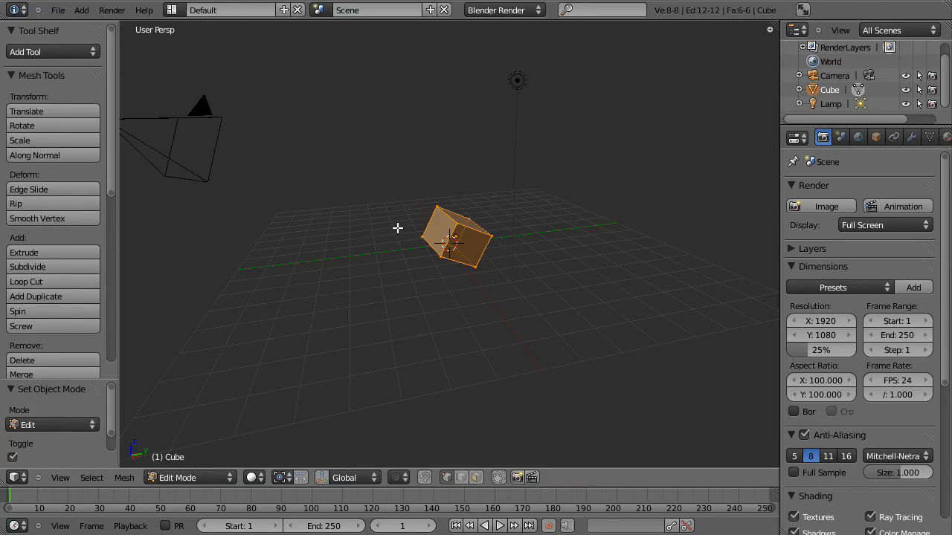
# Deselect all vertices and select the four corner vertices of one side face of the cube
pyautogui.moveTo(402, 230); pyautogui.dragTo(538, 304, button='middle')
pyautogui.press('a')
pyautogui.moveTo(493, 266); pyautogui.dragTo(493, 203, button='middle')
pyautogui.rightClick(486, 213)
pyautogui.keyDown('shift'); pyautogui.rightClick(524, 237); pyautogui.keyUp('shift')
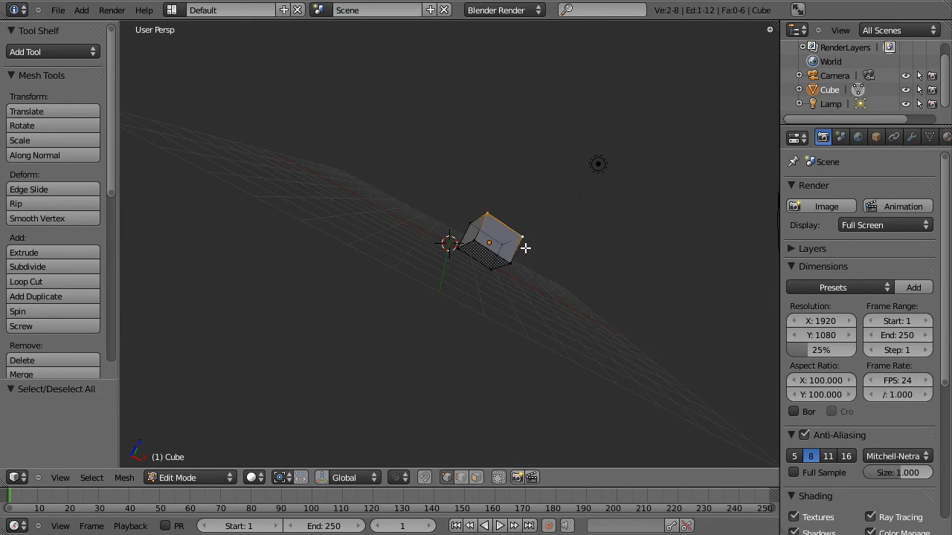
pyautogui.keyDown('shift'); pyautogui.rightClick(512, 265); pyautogui.keyUp('shift')
pyautogui.keyDown('shift'); pyautogui.rightClick(478, 240); pyautogui.keyUp('shift')
pyautogui.moveTo(538, 223); pyautogui.dragTo(395, 223, button='middle')
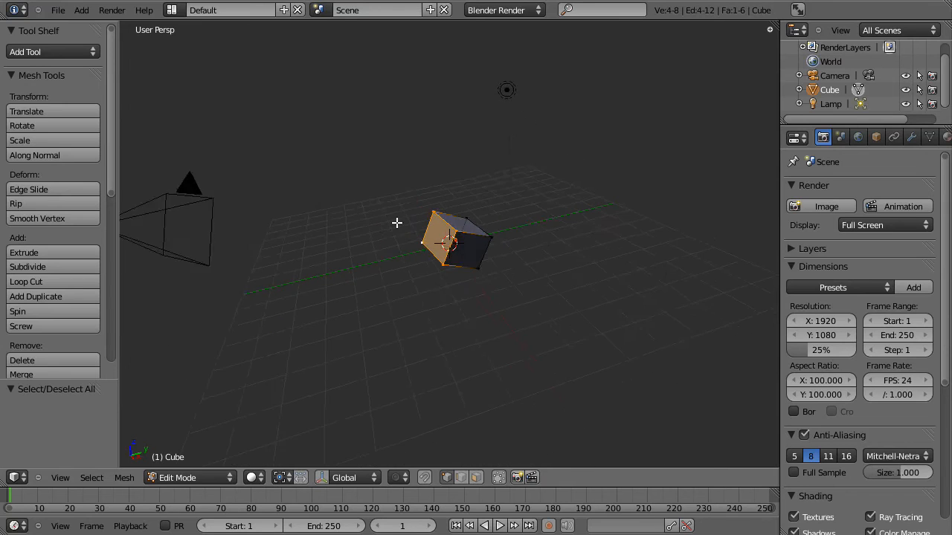
pyautogui.scroll(4, 446, 238)
pyautogui.moveTo(468, 249); pyautogui.dragTo(488, 232, button='middle')
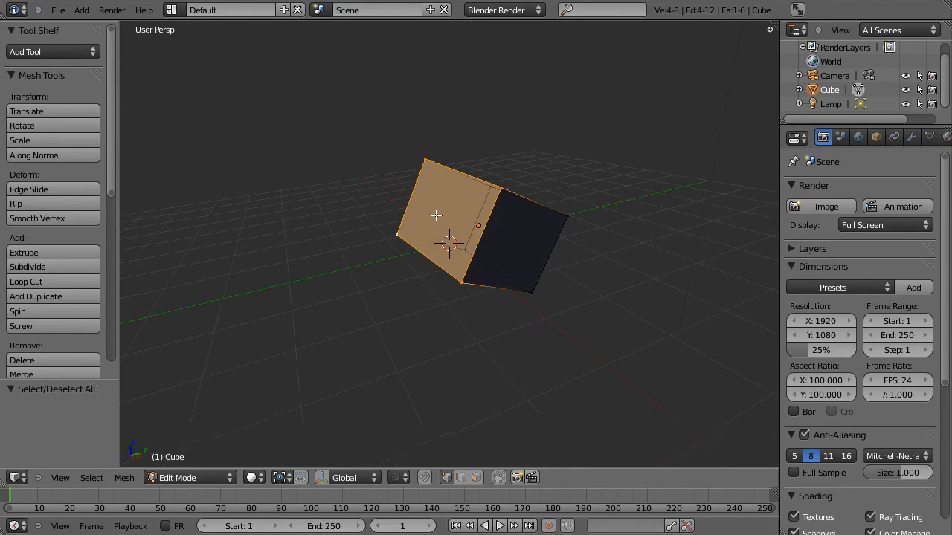
# Start a new selection from a single vertex and add the face's other corners one at a time
pyautogui.click(393, 236)
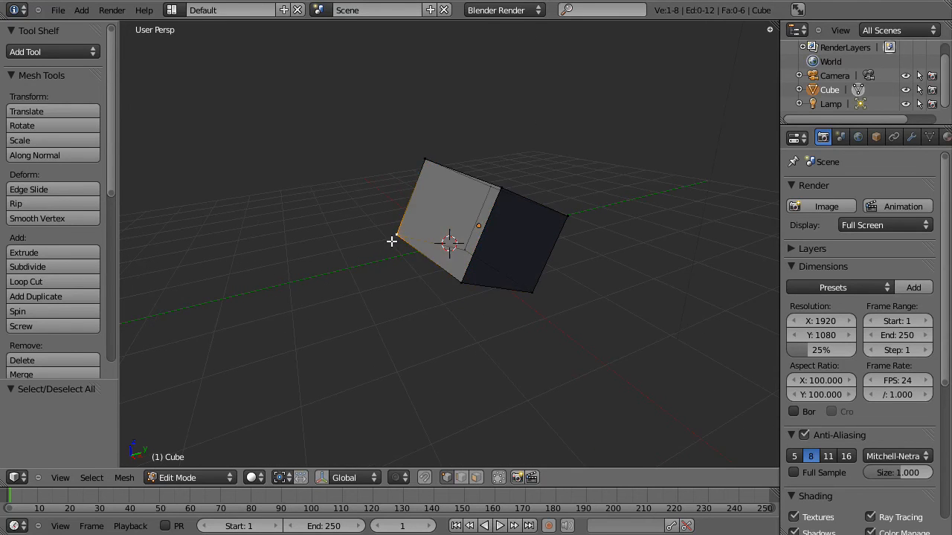
pyautogui.keyDown('shift'); pyautogui.click(427, 156); pyautogui.keyUp('shift')
pyautogui.keyDown('shift'); pyautogui.click(514, 191); pyautogui.keyUp('shift')
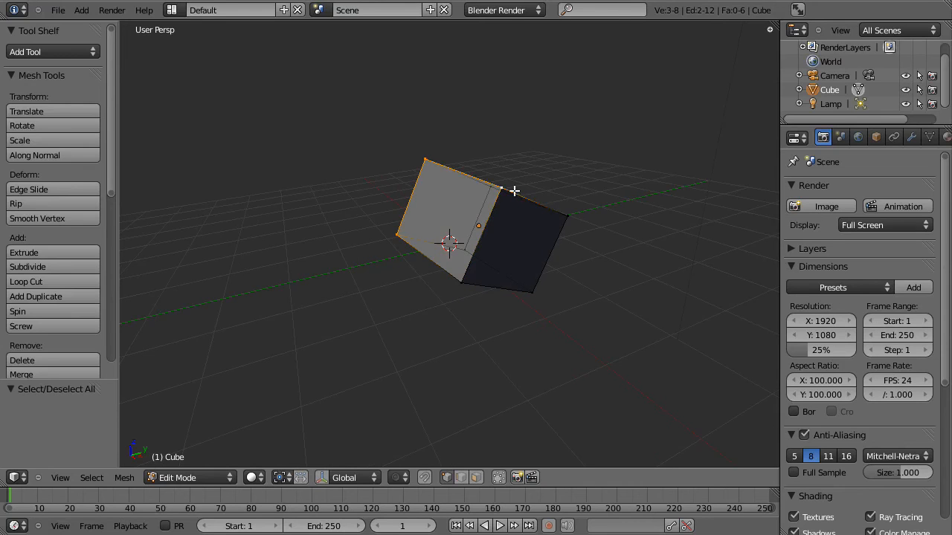
pyautogui.keyDown('shift'); pyautogui.click(461, 285); pyautogui.keyUp('shift')
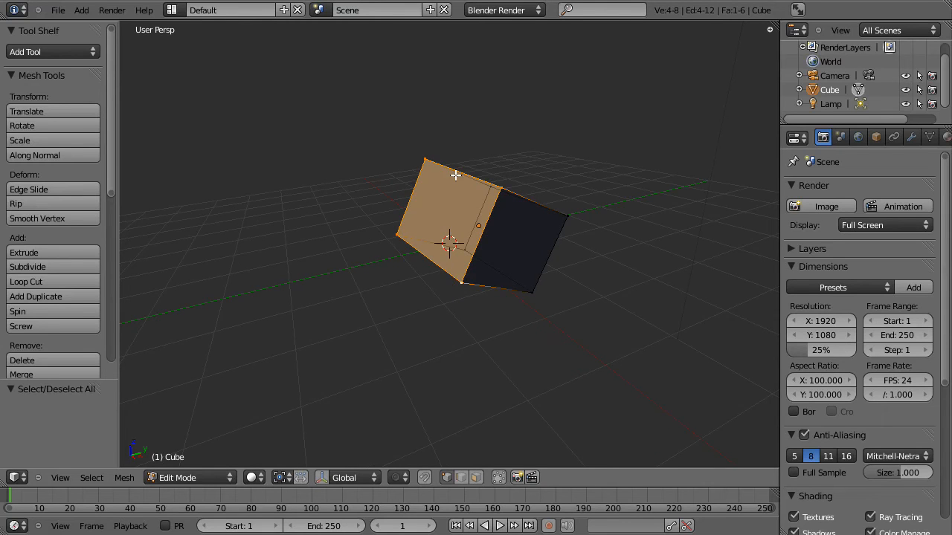
pyautogui.keyDown('shift'); pyautogui.click(422, 153); pyautogui.keyUp('shift')
# Clear the vertex selection and toggle selecting all vertices on and off, ending with nothing selected
pyautogui.moveTo(471, 151); pyautogui.dragTo(548, 286, button='middle')
pyautogui.scroll(-1, 548, 287)
pyautogui.press('a')
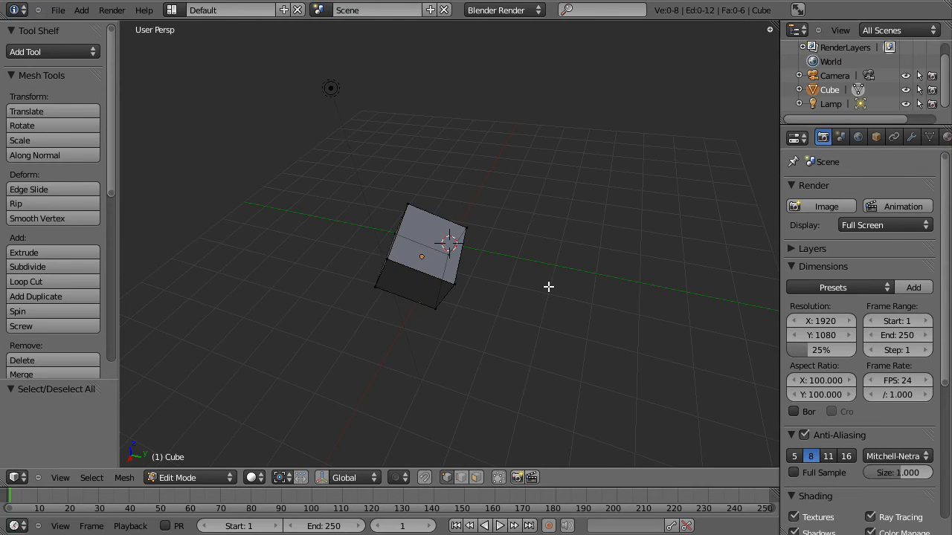
pyautogui.press('a')
pyautogui.press('a')
pyautogui.press('a')
pyautogui.press('a')
# Switch the view to orthographic projection and select the four corner vertices of the cube's top face
pyautogui.press('KP_1')
pyautogui.press('KP_5')
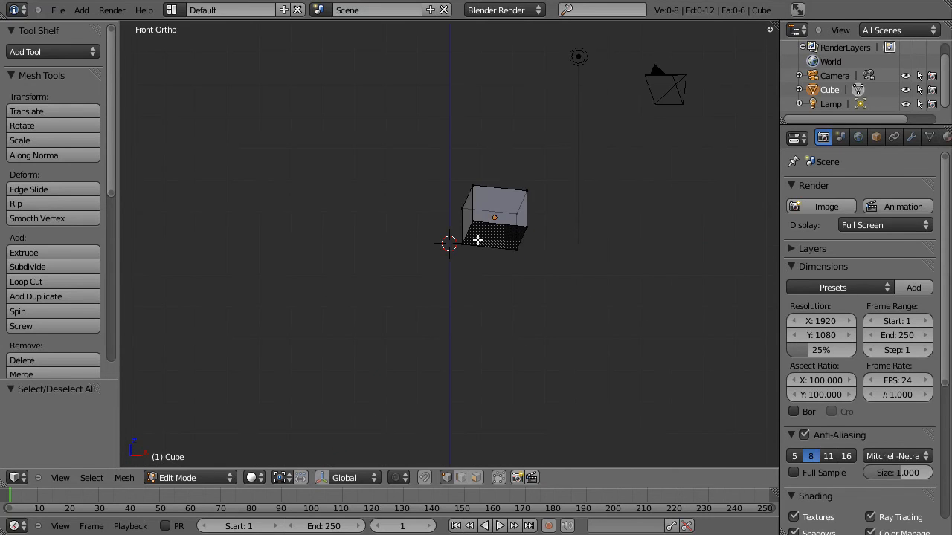
pyautogui.moveTo(441, 200); pyautogui.dragTo(491, 317, button='middle')
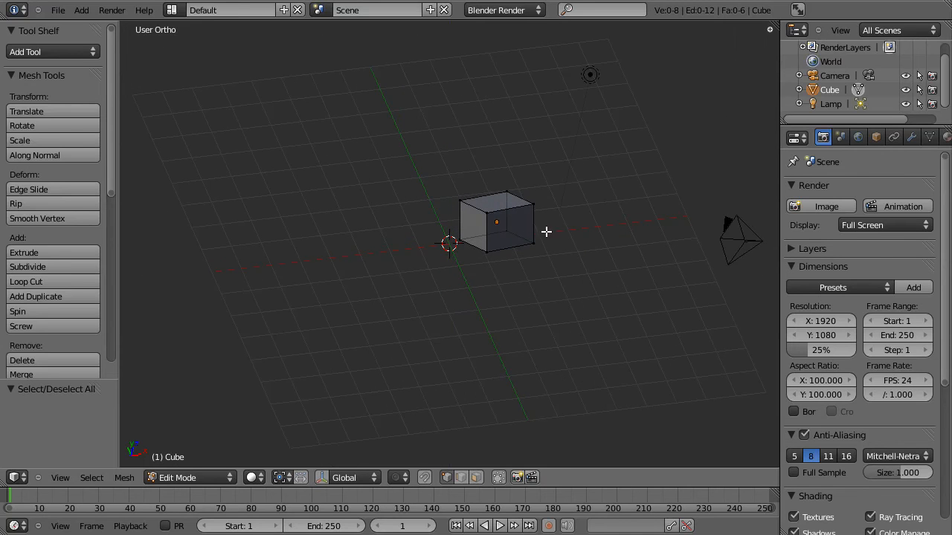
pyautogui.rightClick(486, 214)
pyautogui.keyDown('shift'); pyautogui.rightClick(459, 199); pyautogui.keyUp('shift')
pyautogui.keyDown('shift'); pyautogui.rightClick(508, 191); pyautogui.keyUp('shift')
pyautogui.keyDown('shift'); pyautogui.rightClick(532, 204); pyautogui.keyUp('shift')
# Try scaling the selected top face, cancel it, and show the 3D manipulator briefly before hiding it again
pyautogui.press('s')
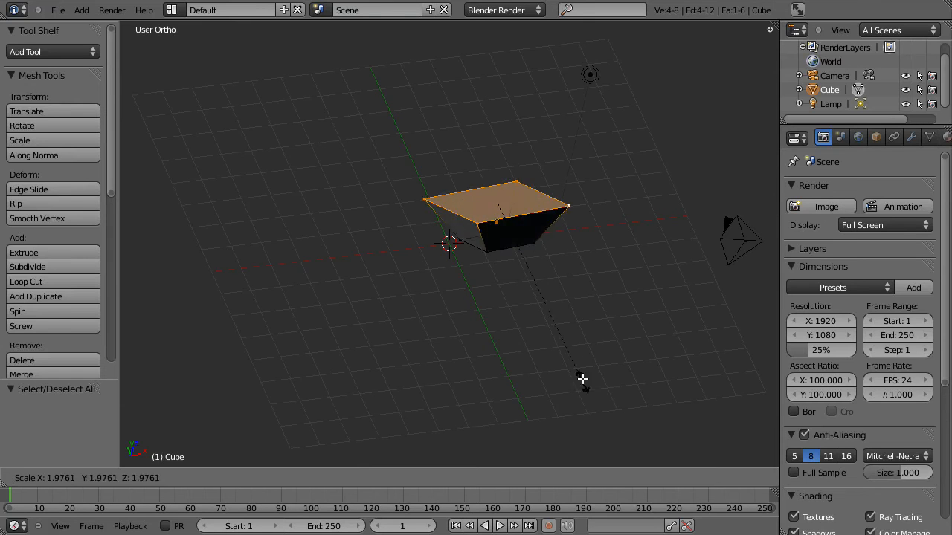
pyautogui.rightClick(518, 267)
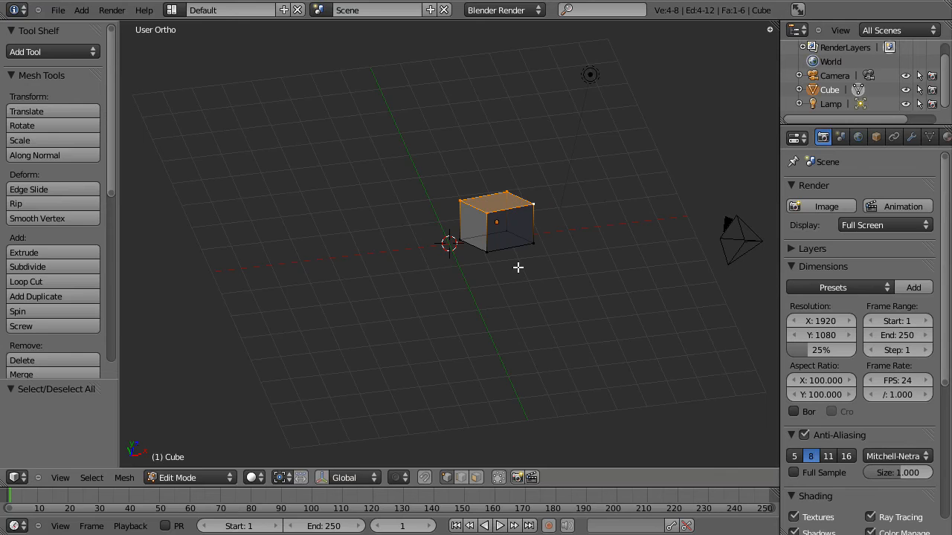
pyautogui.click(321, 478)
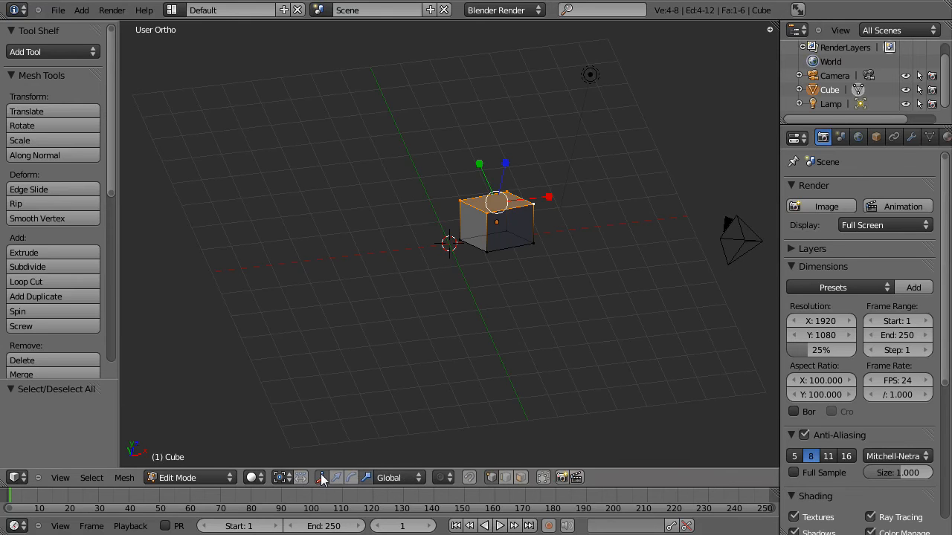
pyautogui.click(321, 478)
# Extrude the selected face outward by about 1.5 units and adjust its position with a free grab
pyautogui.moveTo(469, 303); pyautogui.dragTo(586, 256, button='middle')
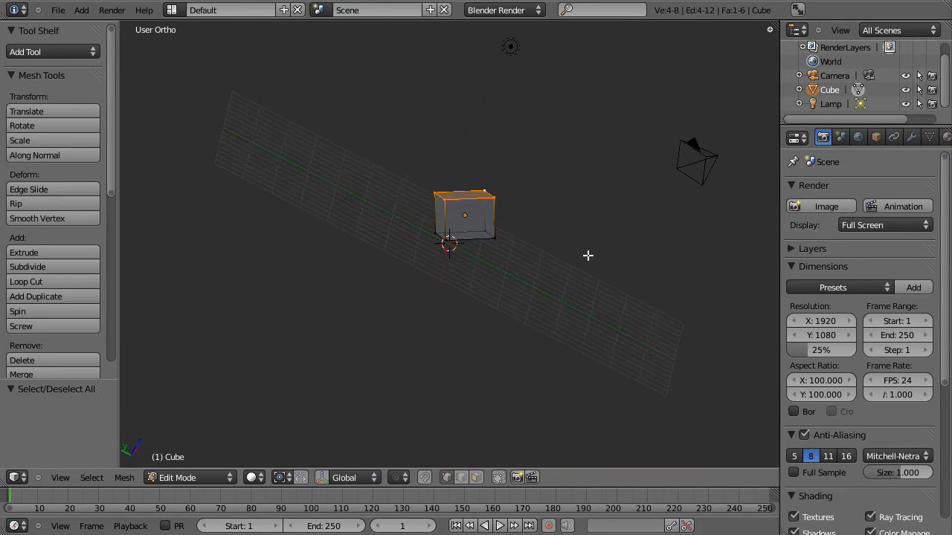
pyautogui.moveTo(330, 257); pyautogui.dragTo(604, 342, button='middle')
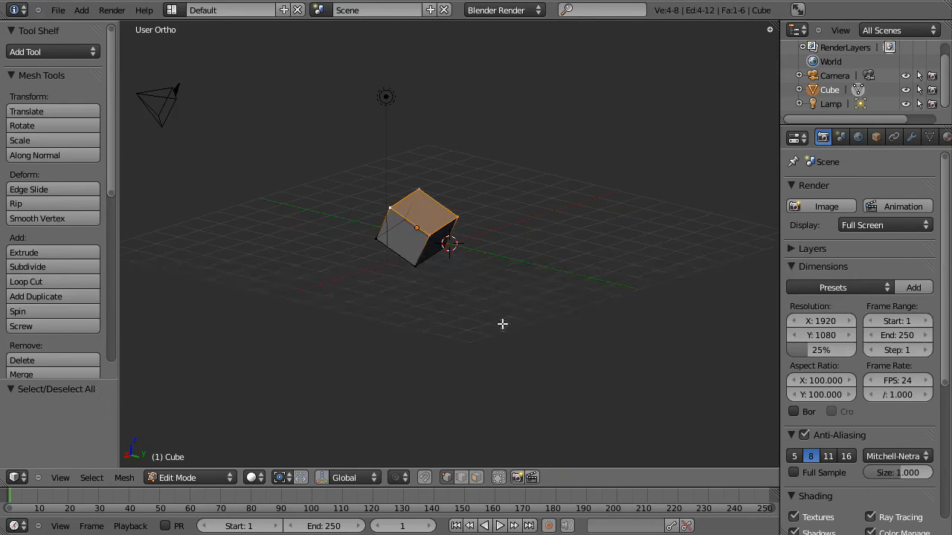
pyautogui.scroll(2, 434, 291)
pyautogui.keyDown('shift'); pyautogui.moveTo(486, 277); pyautogui.dragTo(607, 276, button='middle'); pyautogui.keyUp('shift')
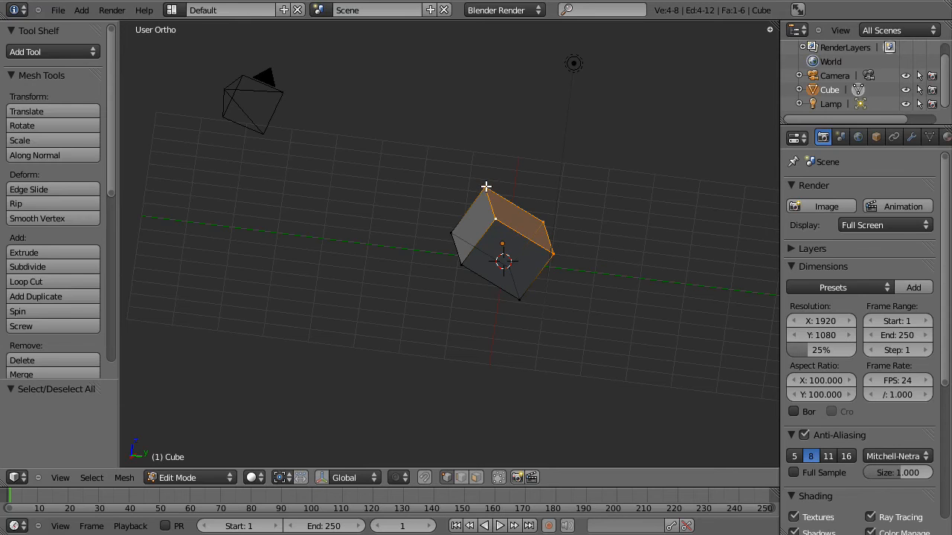
pyautogui.press('e')
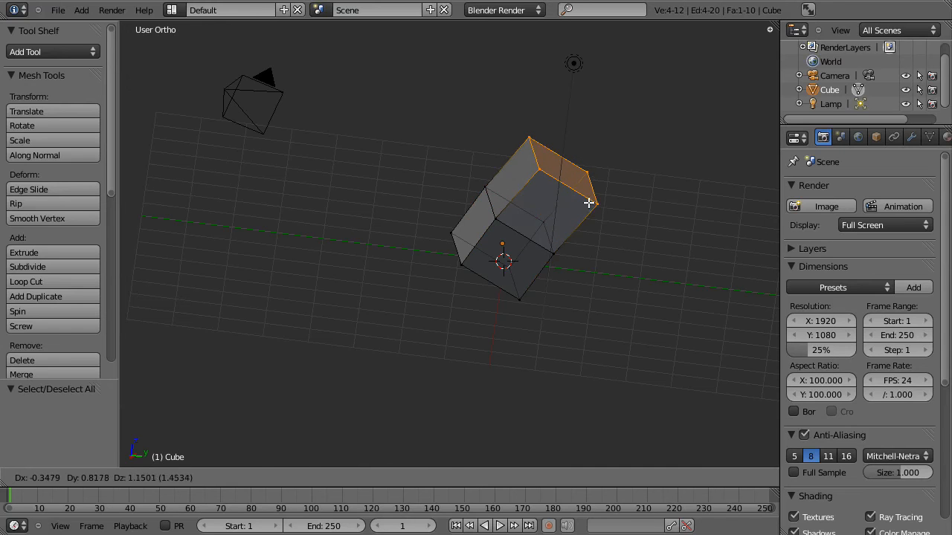
pyautogui.click(584, 196)
pyautogui.moveTo(410, 236); pyautogui.dragTo(550, 314, button='middle')
pyautogui.press('g')
pyautogui.click(559, 320)
# Select only the two vertices of one edge on the extruded block and extrude that edge sideways by about 1.2 units
pyautogui.press('a')
pyautogui.rightClick(512, 129)
pyautogui.keyDown('shift'); pyautogui.rightClick(476, 188); pyautogui.keyUp('shift')
pyautogui.press('e')
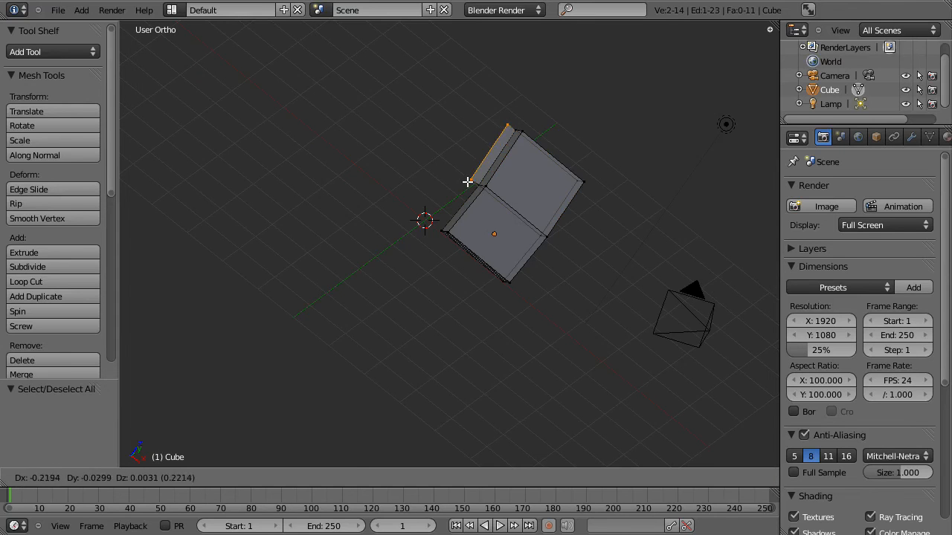
pyautogui.click(429, 156)
# Add the four vertices of the adjoining face to the selection and extrude both faces by about X -0.311, Y 0.461, Z -1.074
pyautogui.moveTo(429, 156); pyautogui.dragTo(452, 248, button='middle')
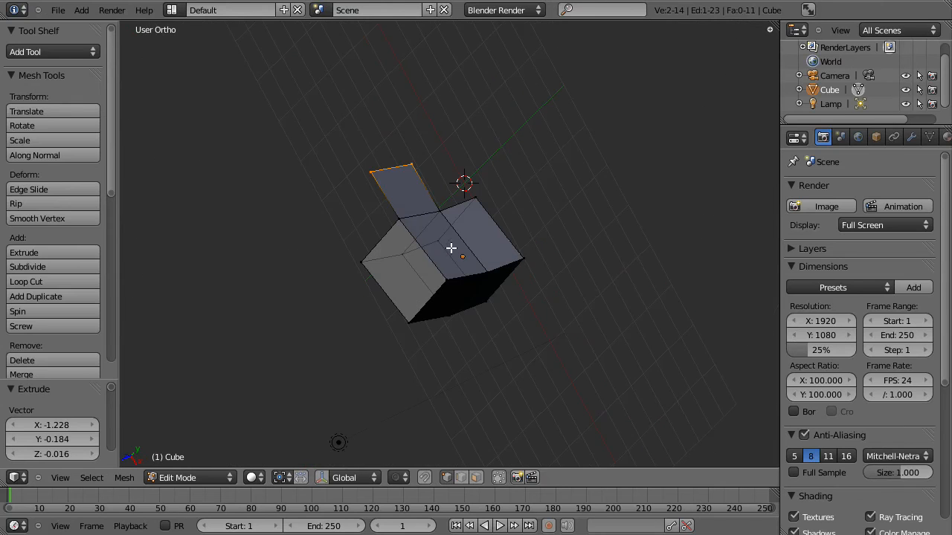
pyautogui.keyDown('shift'); pyautogui.rightClick(415, 215); pyautogui.keyUp('shift')
pyautogui.keyDown('shift'); pyautogui.rightClick(448, 214); pyautogui.keyUp('shift')
pyautogui.keyDown('shift'); pyautogui.rightClick(487, 284); pyautogui.keyUp('shift')
pyautogui.keyDown('shift'); pyautogui.rightClick(432, 278); pyautogui.keyUp('shift')
pyautogui.press('e')
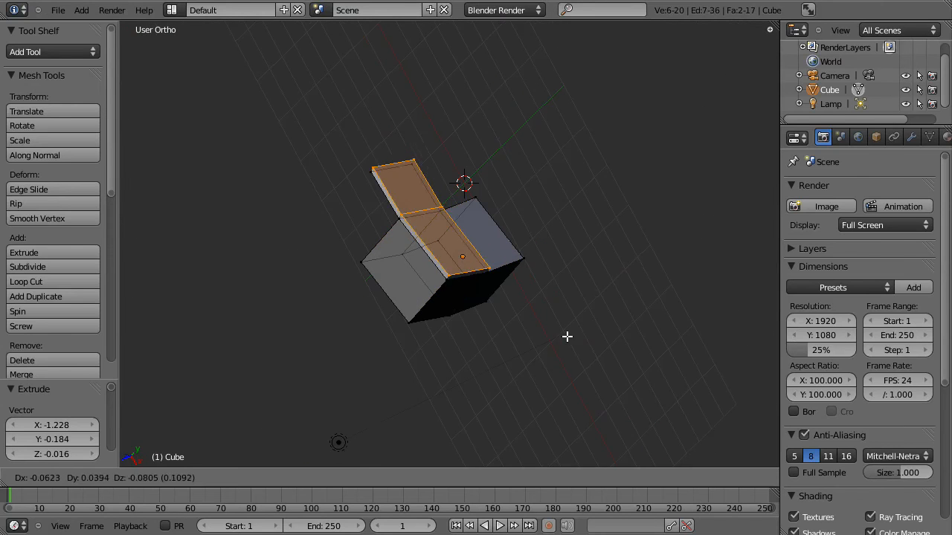
pyautogui.click(601, 306)
# Move the newly extruded faces freely by about X -0.057, Y 0.315, Z 0.276
pyautogui.moveTo(601, 306); pyautogui.dragTo(471, 179, button='middle')
pyautogui.press('g')
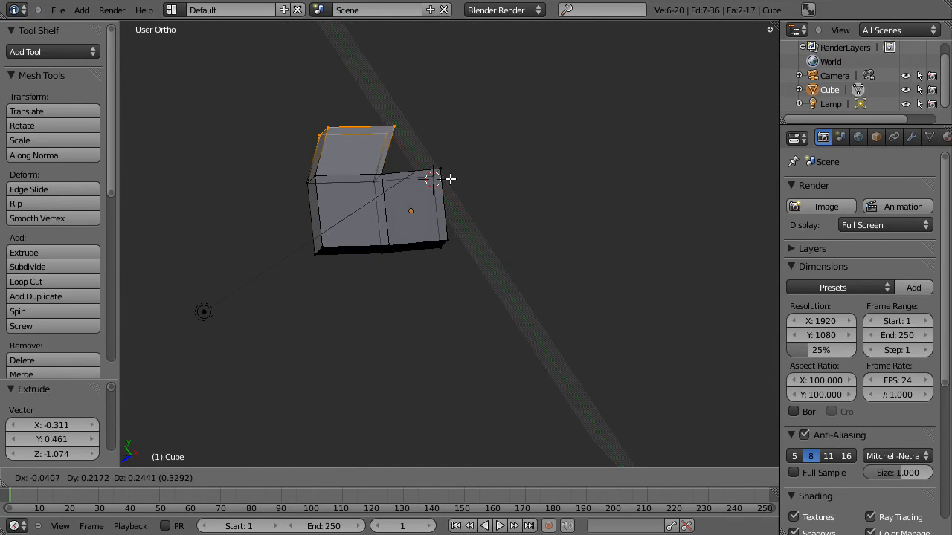
pyautogui.click(450, 180)
# Return to Object Mode and delete the edited cube from the scene
pyautogui.moveTo(287, 246); pyautogui.dragTo(484, 183, button='middle')
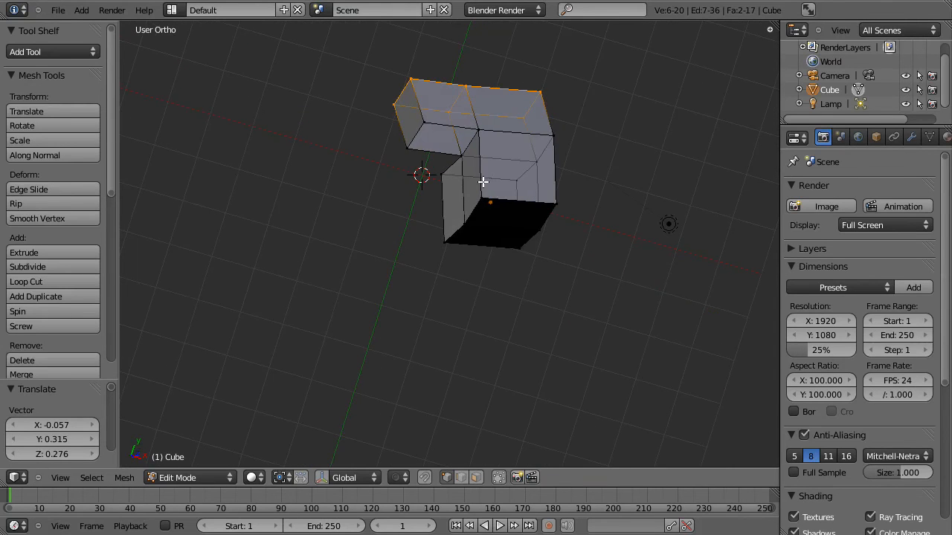
pyautogui.moveTo(516, 251); pyautogui.dragTo(467, 233, button='middle')
pyautogui.scroll(-5, 532, 240)
pyautogui.press('Tab')
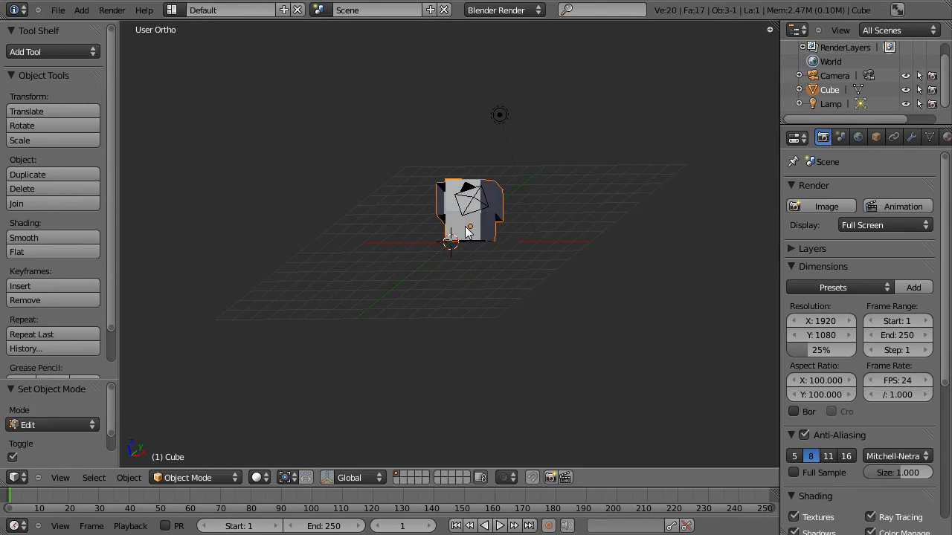
pyautogui.press('x')
pyautogui.click(467, 232)
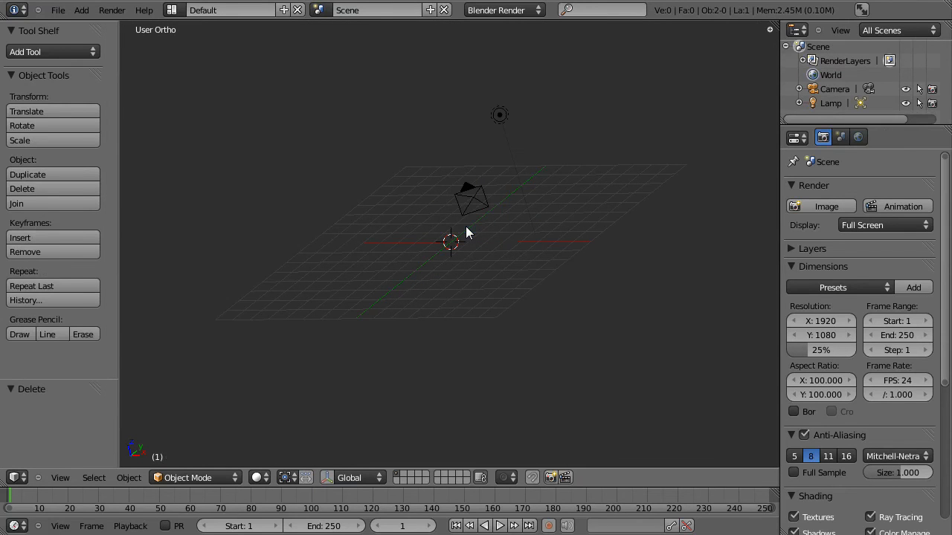
# Switch to the top view, browse the kinds of objects that can be added, and add a torus mesh
pyautogui.press('KP_7')
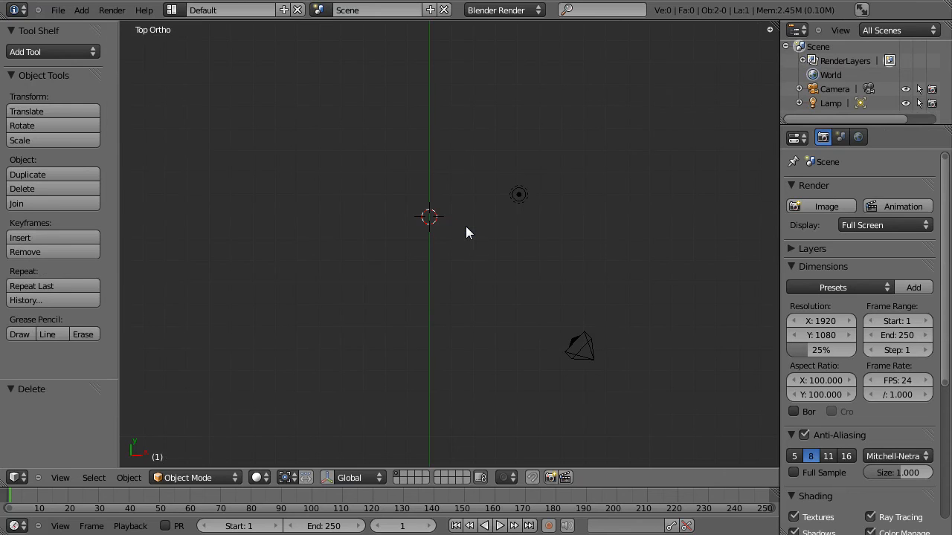
pyautogui.scroll(-2, 466, 223)
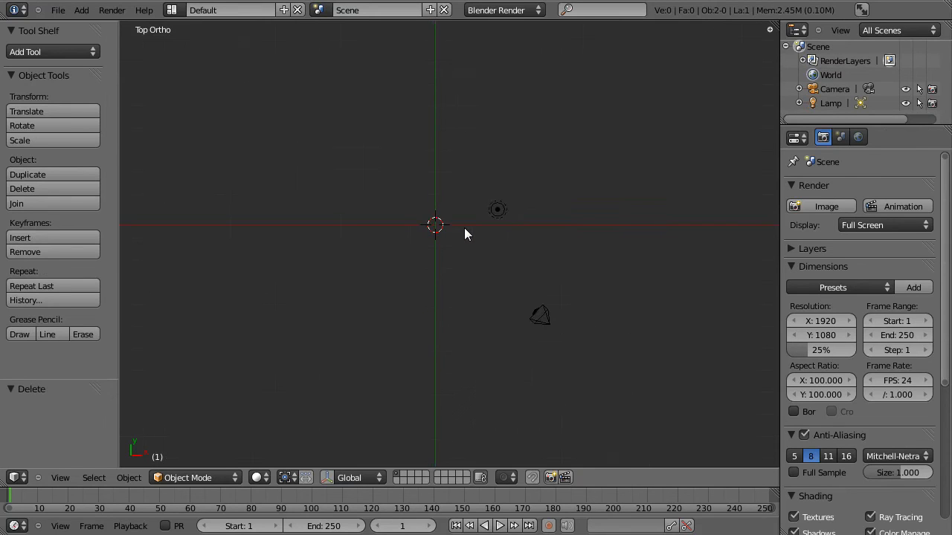
pyautogui.scroll(1, 470, 281)
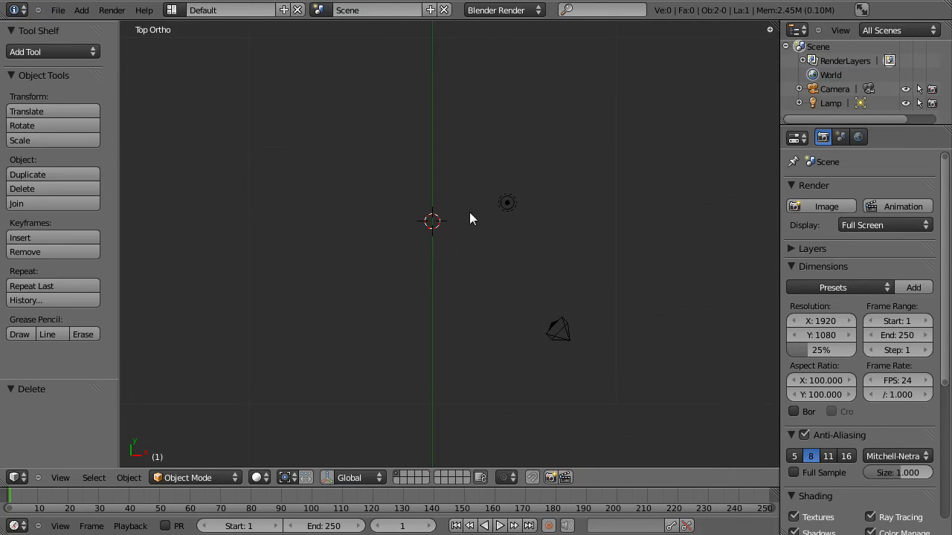
pyautogui.hotkey('shift', 'a')
pyautogui.click(81, 10)
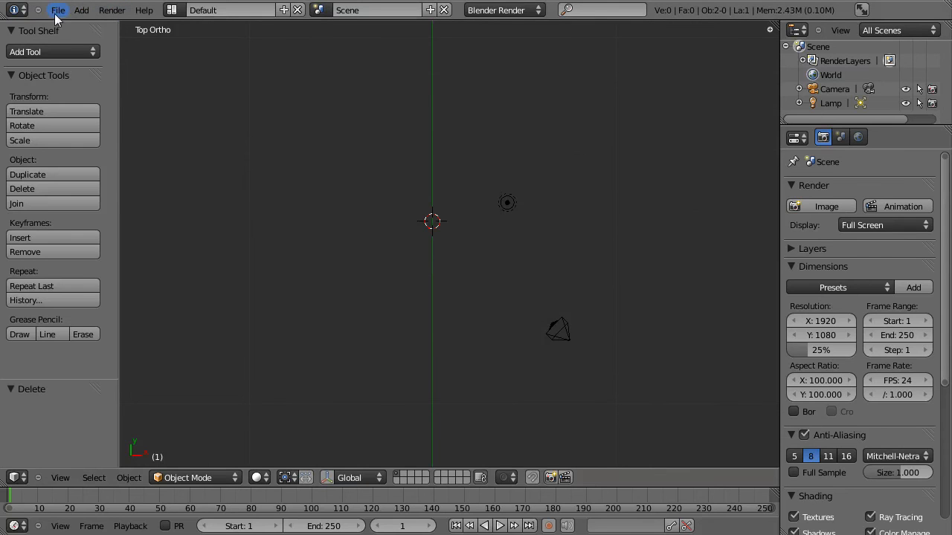
pyautogui.click(80, 12)
pyautogui.moveTo(84, 26)
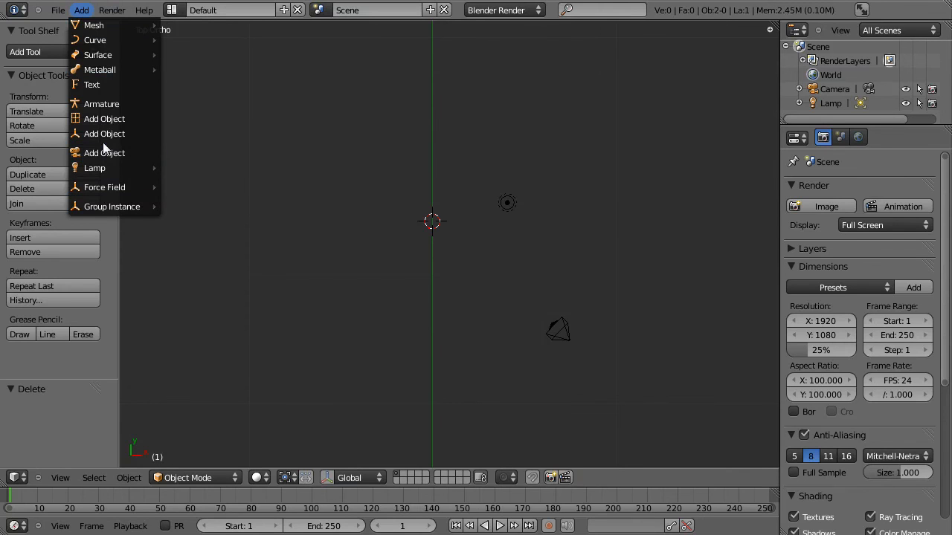
pyautogui.moveTo(99, 56)
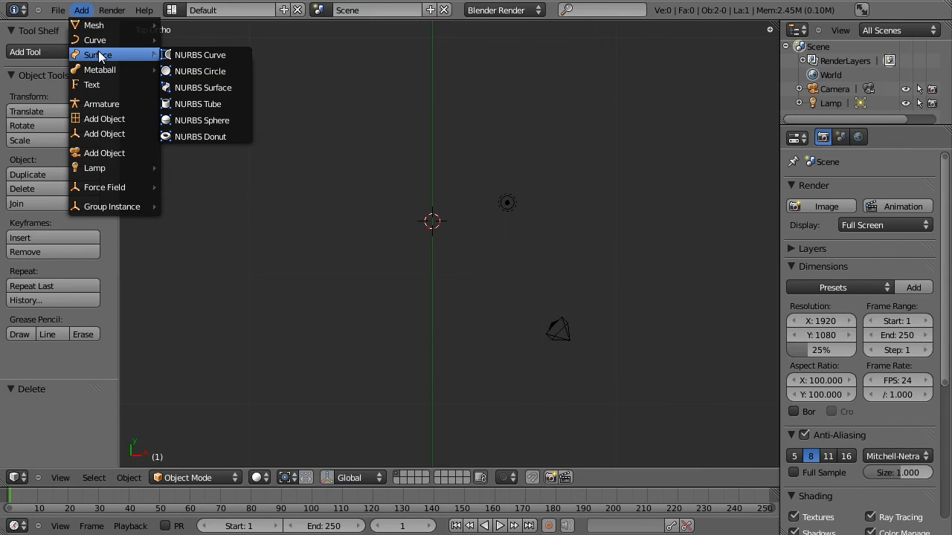
pyautogui.click(81, 10)
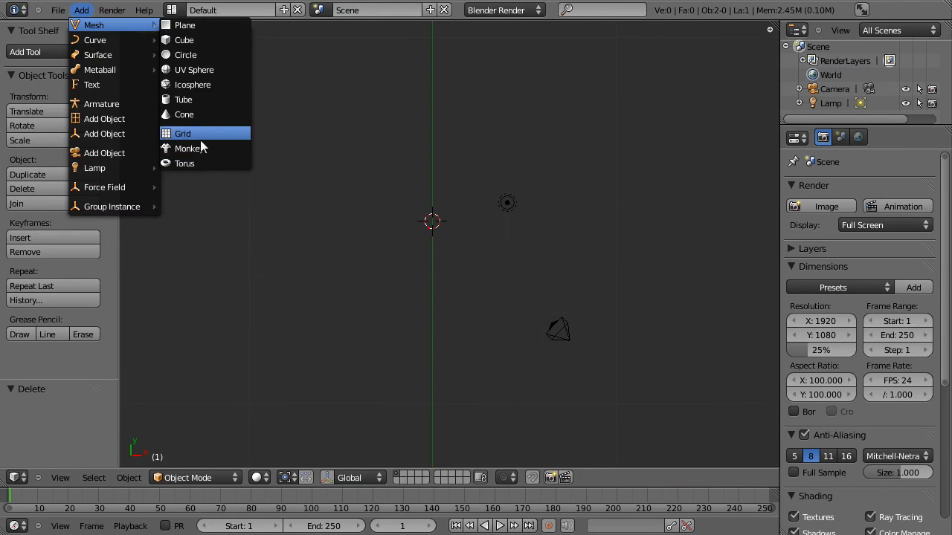
pyautogui.click(191, 163)
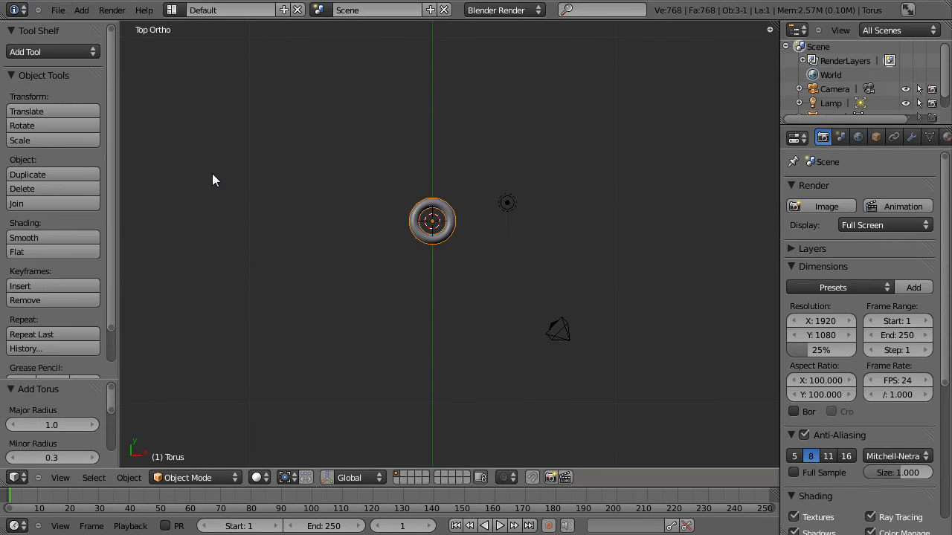
# Enter Edit Mode on the torus and duplicate its whole mesh, placing the copy above the original ring
pyautogui.scroll(2, 448, 238)
pyautogui.moveTo(448, 238); pyautogui.dragTo(377, 126, button='middle')
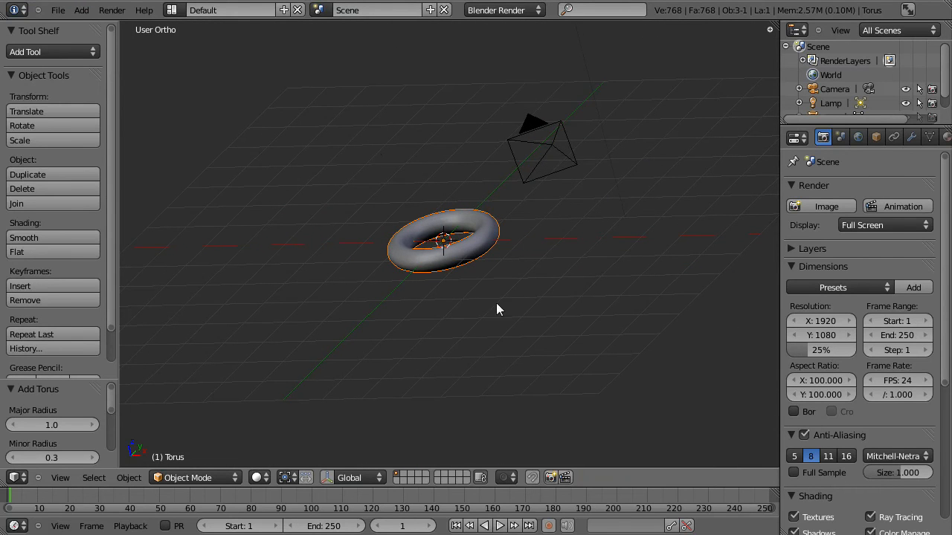
pyautogui.press('Tab')
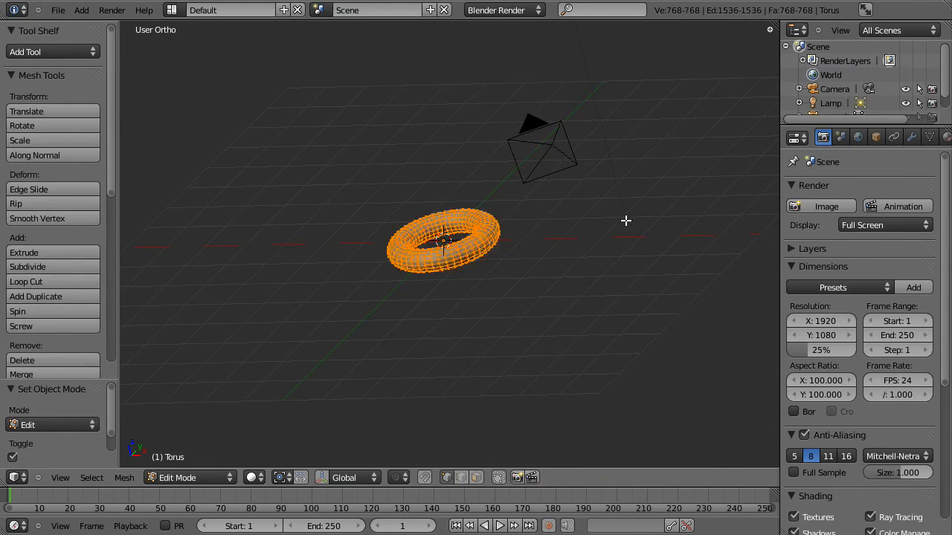
pyautogui.scroll(3, 497, 286)
pyautogui.moveTo(328, 281); pyautogui.dragTo(251, 253, button='middle')
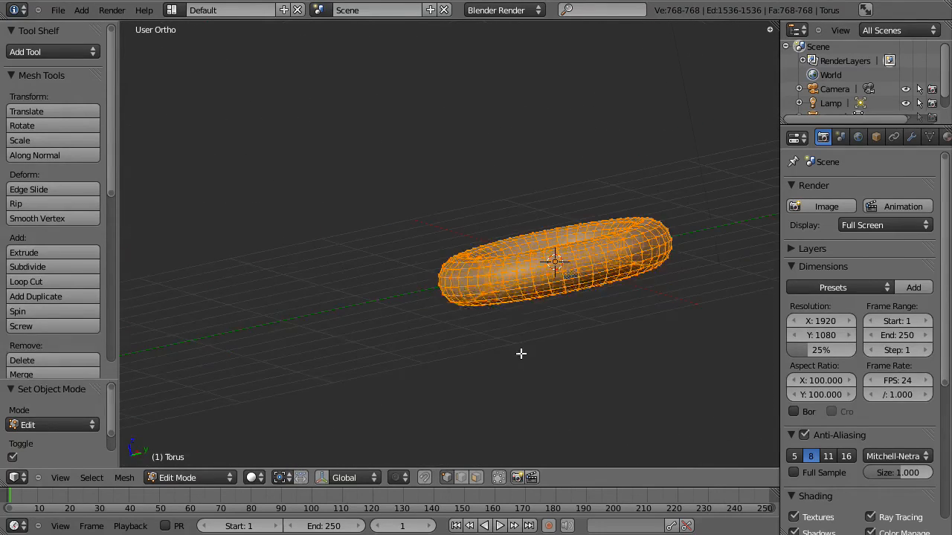
pyautogui.hotkey('shift', 'd')
pyautogui.click(416, 237)
# Duplicate the selected ring again, placing the copy above it at an offset of about X 0.161, Y 0.175, Z 0.969
pyautogui.moveTo(416, 238); pyautogui.dragTo(471, 235, button='middle')
pyautogui.hotkey('shift', 'd')
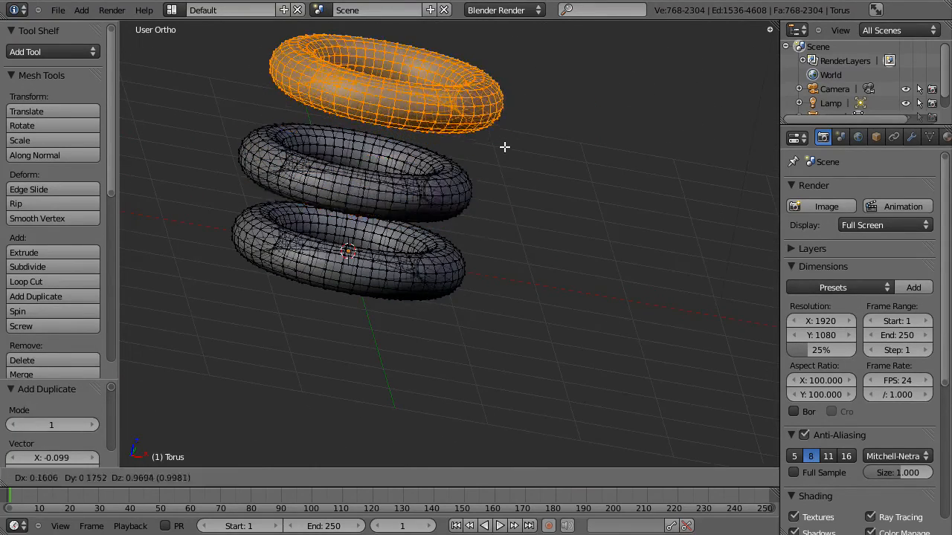
pyautogui.click(517, 165)
# Switch to wireframe display in a side-on view of the stacked rings and try out box selection
pyautogui.moveTo(523, 259)
pyautogui.mouseDown(button='middle')
pyautogui.moveTo(461, 283)
pyautogui.moveTo(391, 276)
pyautogui.moveTo(362, 225)
pyautogui.moveTo(590, 185)
pyautogui.mouseUp(button='middle')
pyautogui.scroll(3, 536, 241)
pyautogui.press('z')
pyautogui.press('z')
pyautogui.press('z')
pyautogui.press('b')
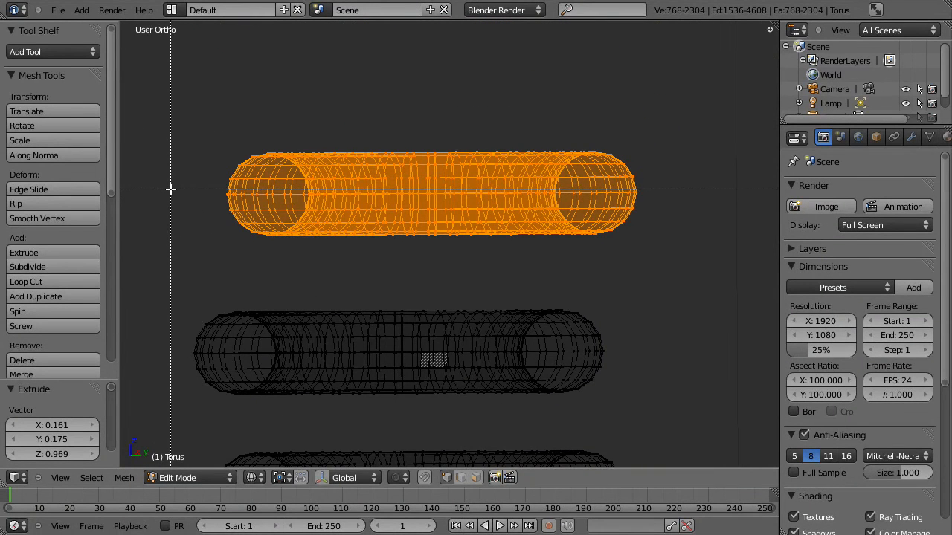
pyautogui.press('Escape')
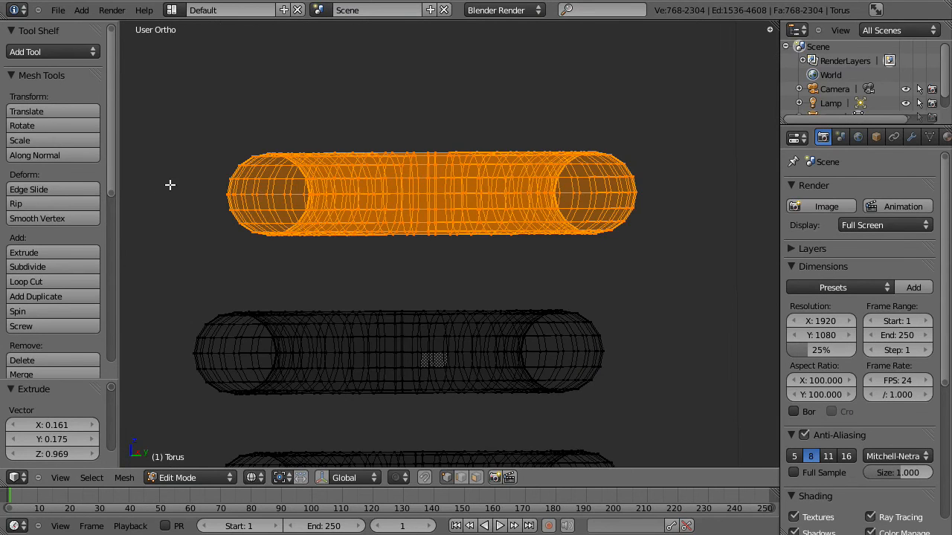
# Box-select the whole middle ring to add it to the selected top ring
pyautogui.scroll(-3, 186, 186)
pyautogui.scroll(2, 442, 253)
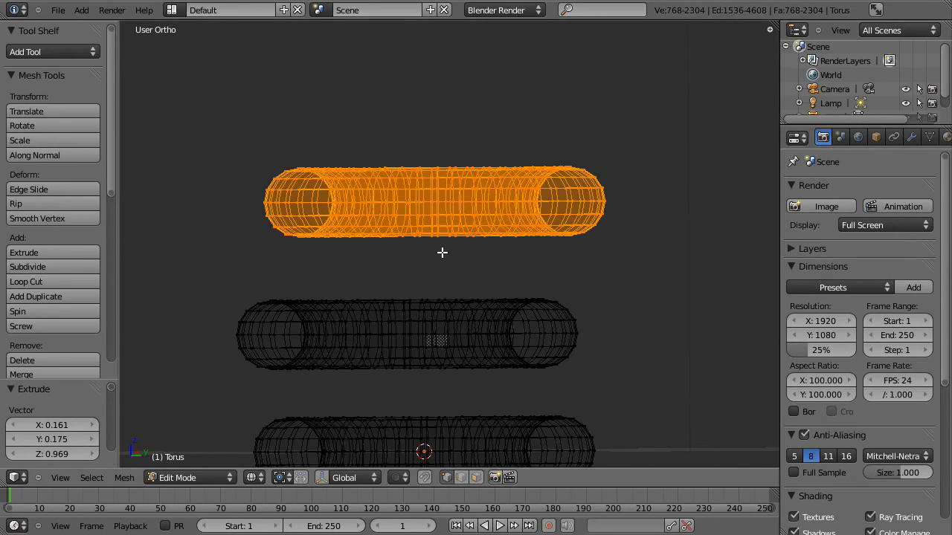
pyautogui.scroll(1, 376, 233)
pyautogui.scroll(-1, 376, 233)
pyautogui.press('b')
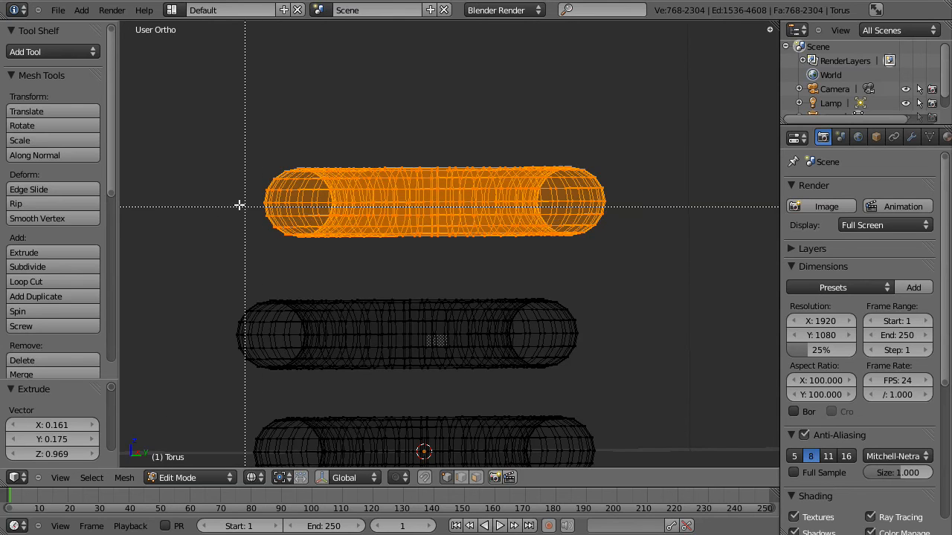
pyautogui.moveTo(146, 278); pyautogui.dragTo(679, 389)
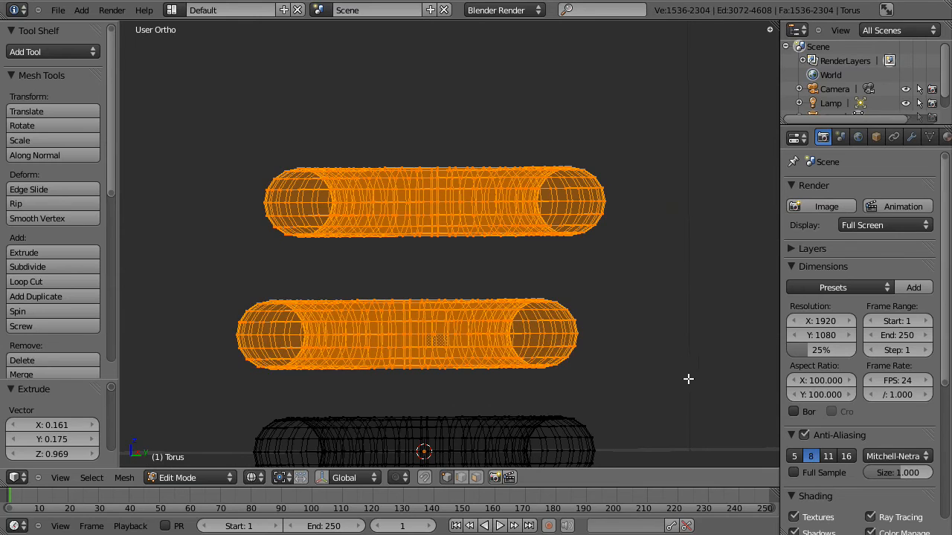
# Box-select across the middle and bottom rings, clear the whole selection and return to solid display
pyautogui.keyDown('shift'); pyautogui.moveTo(375, 382); pyautogui.dragTo(418, 312, button='middle'); pyautogui.keyUp('shift')
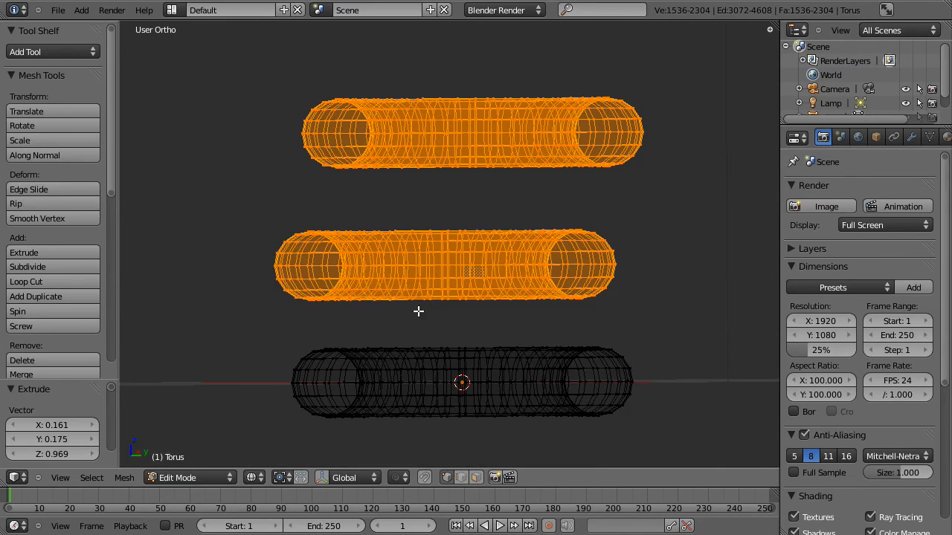
pyautogui.press('b')
pyautogui.moveTo(217, 261); pyautogui.dragTo(796, 274)
pyautogui.press('b')
pyautogui.moveTo(211, 268); pyautogui.dragTo(728, 436)
pyautogui.press('z')
pyautogui.moveTo(479, 301)
pyautogui.mouseDown(button='middle')
pyautogui.moveTo(423, 319)
pyautogui.moveTo(552, 340)
pyautogui.moveTo(566, 330)
pyautogui.moveTo(452, 255)
pyautogui.mouseUp(button='middle')
pyautogui.scroll(-3, 567, 330)
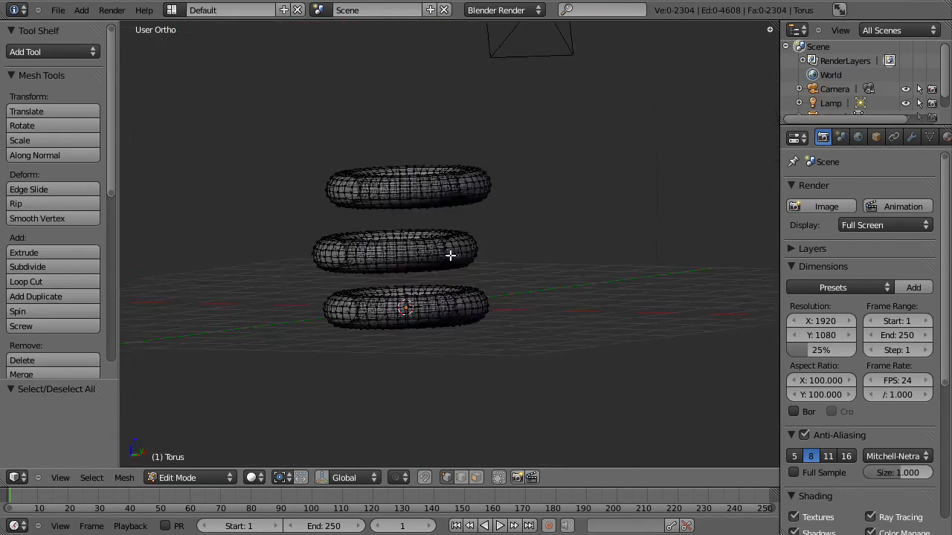
# Check the rings in Object Mode, return to Edit Mode and select the top and middle rings with Select Linked
pyautogui.press('Tab')
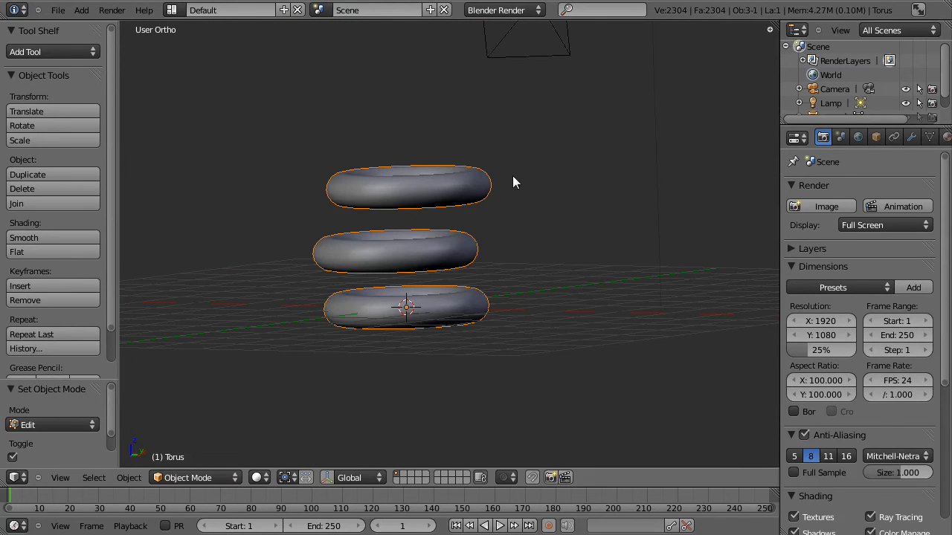
pyautogui.press('Tab')
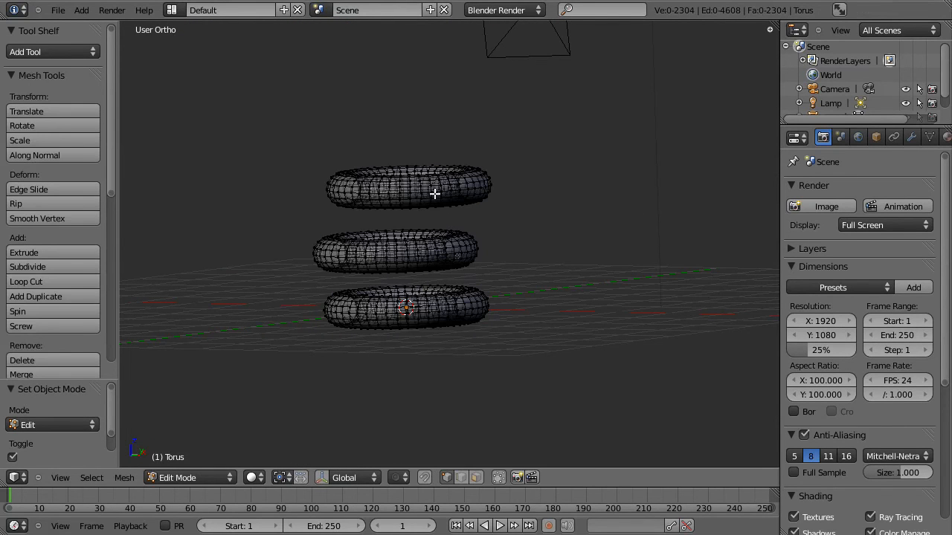
pyautogui.press('l')
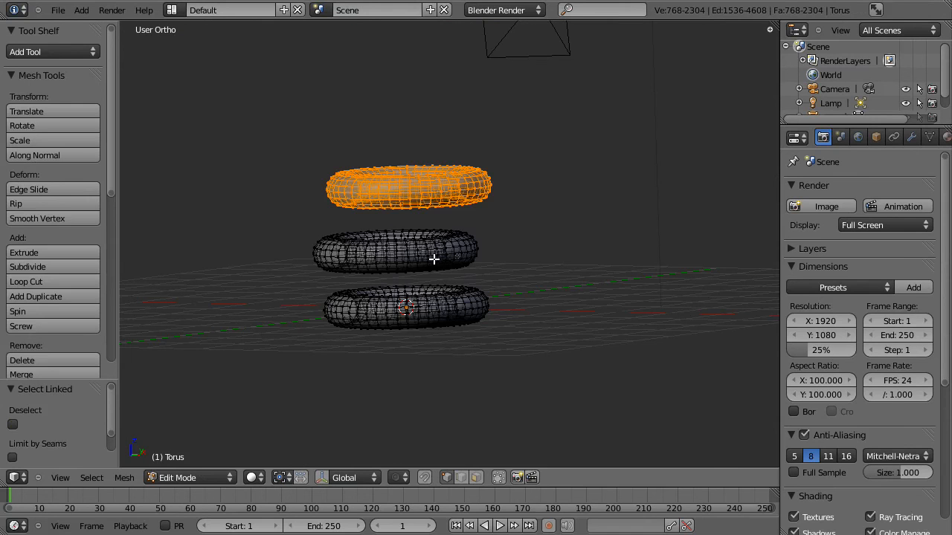
pyautogui.press('l')
pyautogui.moveTo(434, 258)
pyautogui.mouseDown(button='middle')
pyautogui.moveTo(436, 283)
pyautogui.moveTo(387, 319)
pyautogui.moveTo(428, 255)
pyautogui.mouseUp(button='middle')
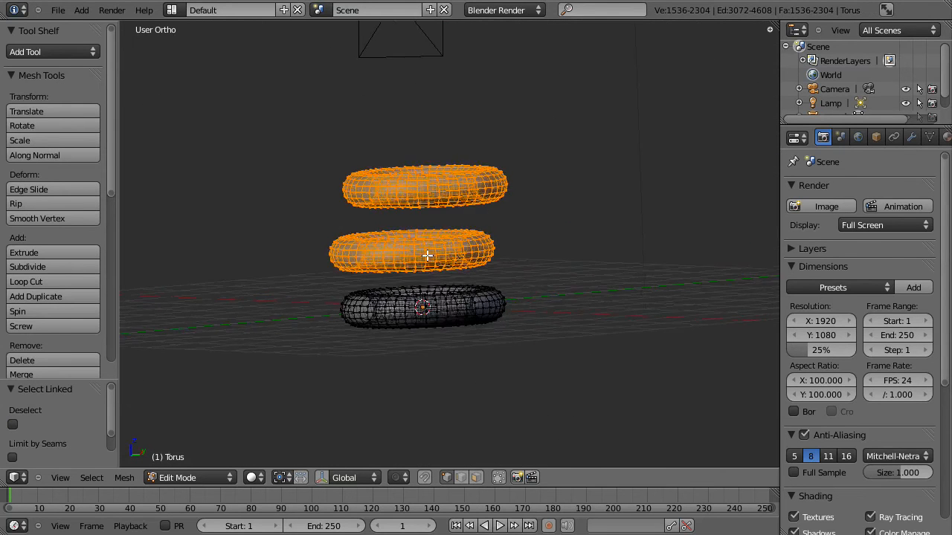
# Try deleting the whole torus object in Object Mode and undo the deletion
pyautogui.press('x')
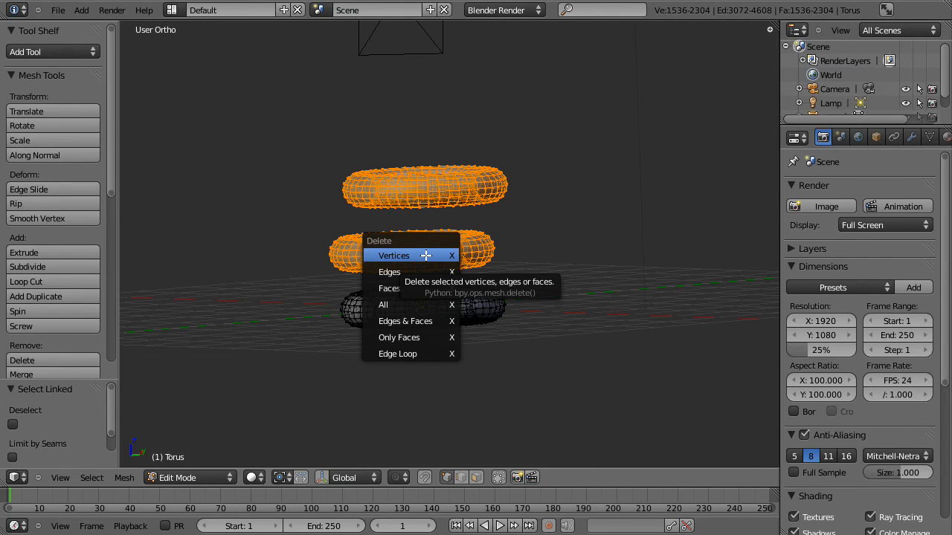
pyautogui.press('Tab')
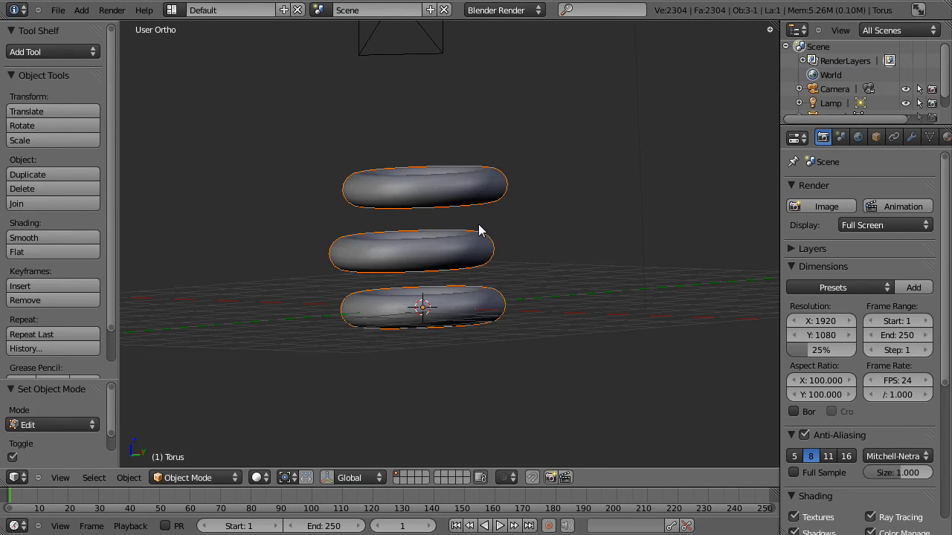
pyautogui.press('x')
pyautogui.click(480, 228)
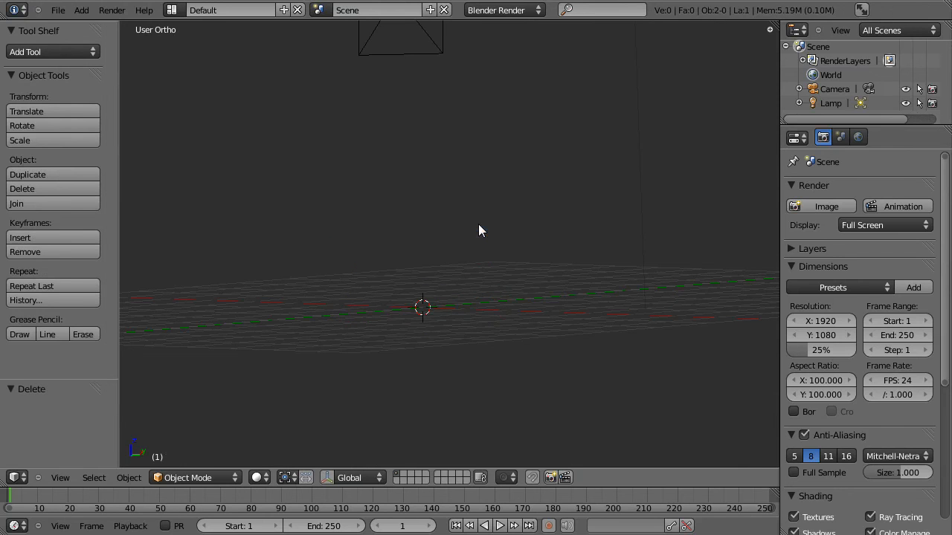
pyautogui.hotkey('ctrl', 'z')
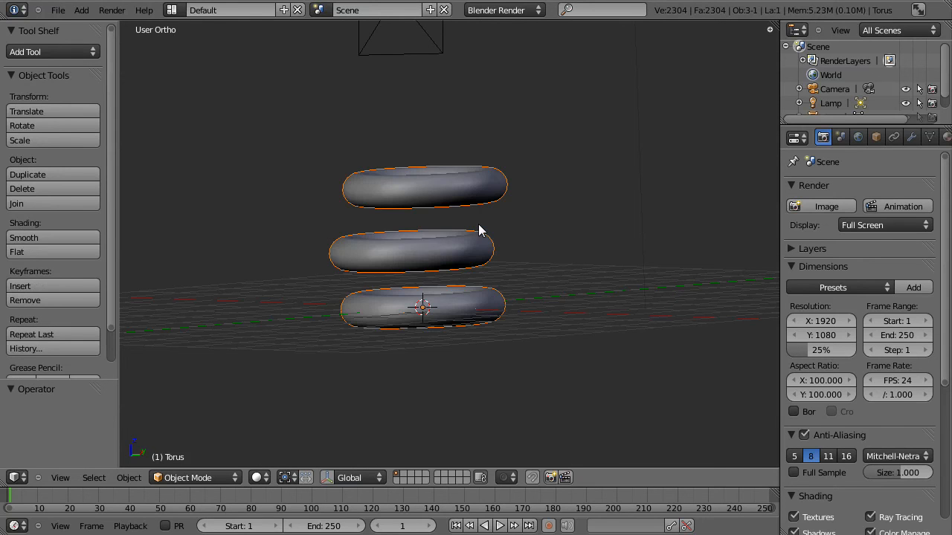
# Return to Edit Mode and clear the selection on the stacked rings
pyautogui.press('Tab')
pyautogui.scroll(3, 487, 212)
pyautogui.scroll(2, 515, 199)
pyautogui.keyDown('shift'); pyautogui.moveTo(526, 189); pyautogui.dragTo(546, 230, button='middle'); pyautogui.keyUp('shift')
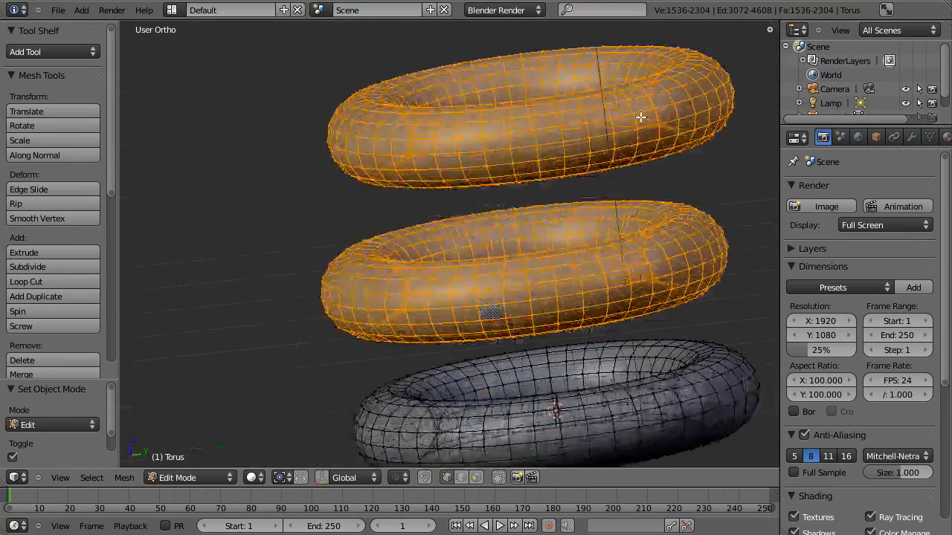
pyautogui.press('a')
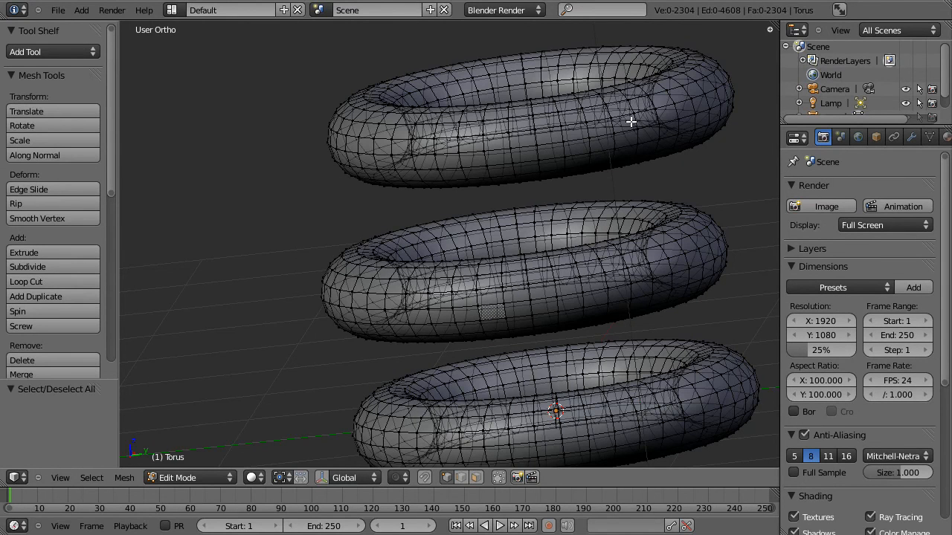
# Select individual vertices on the top ring, including the four corners of one face
pyautogui.rightClick(634, 106)
pyautogui.keyDown('shift'); pyautogui.rightClick(627, 96); pyautogui.keyUp('shift')
pyautogui.keyDown('shift'); pyautogui.rightClick(647, 96); pyautogui.keyUp('shift')
pyautogui.scroll(6, 654, 107)
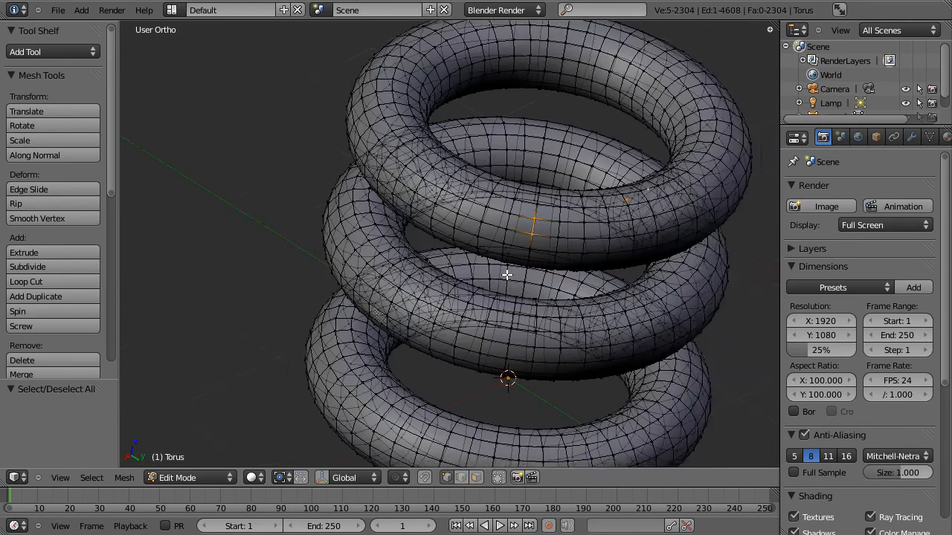
pyautogui.keyDown('shift'); pyautogui.rightClick(642, 228); pyautogui.keyUp('shift')
pyautogui.keyDown('shift'); pyautogui.rightClick(639, 215); pyautogui.keyUp('shift')
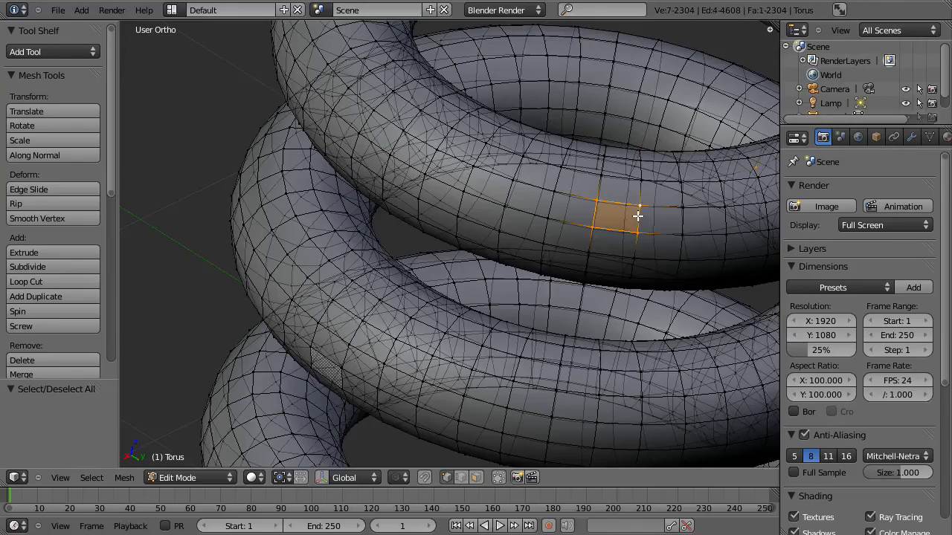
pyautogui.scroll(-4, 595, 268)
pyautogui.moveTo(561, 313); pyautogui.dragTo(409, 281, button='middle')
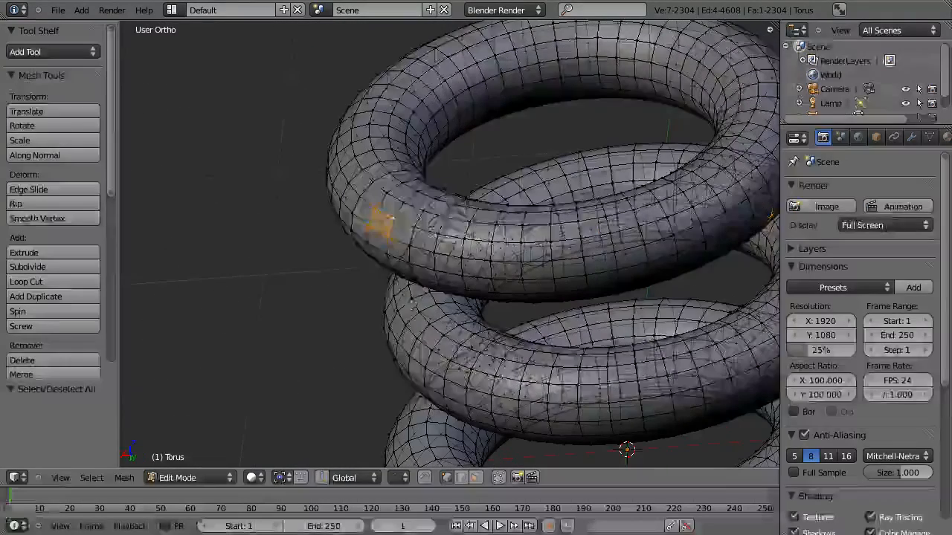
# Try deleting the selection with the Vertices option and with the Edges option, undoing each deletion
pyautogui.press('x')
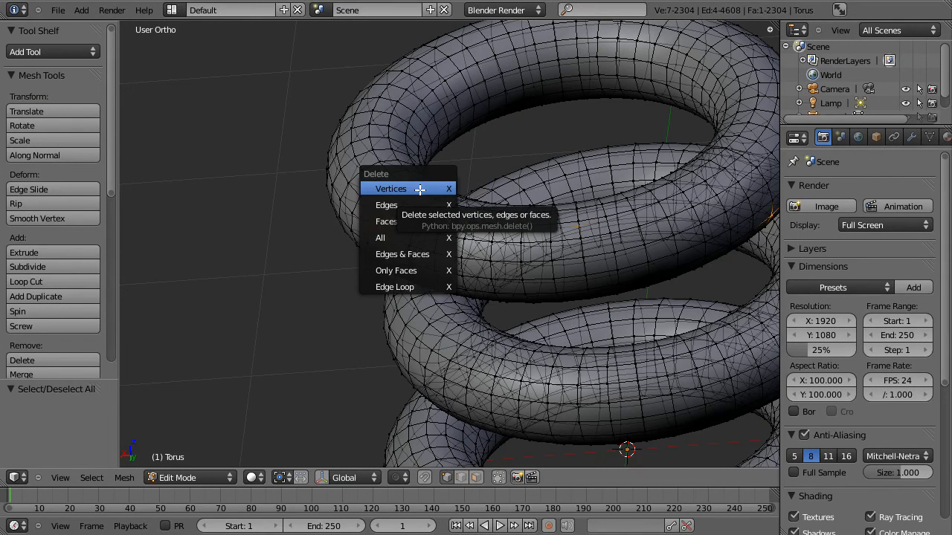
pyautogui.click(419, 189)
pyautogui.hotkey('ctrl', 'z')
pyautogui.press('x')
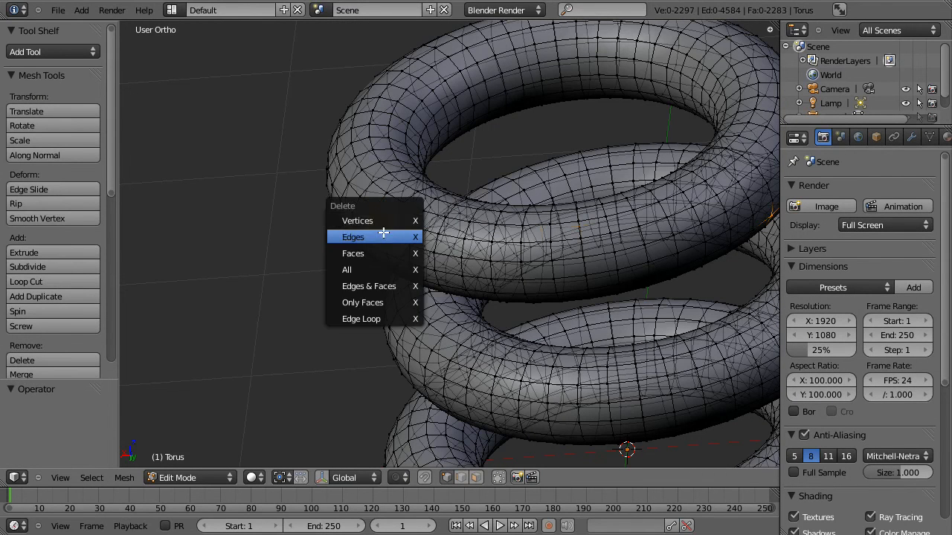
pyautogui.click(383, 232)
pyautogui.hotkey('ctrl', 'z')
# Try deleting with the Faces option and with the All option, undoing each deletion
pyautogui.press('x')
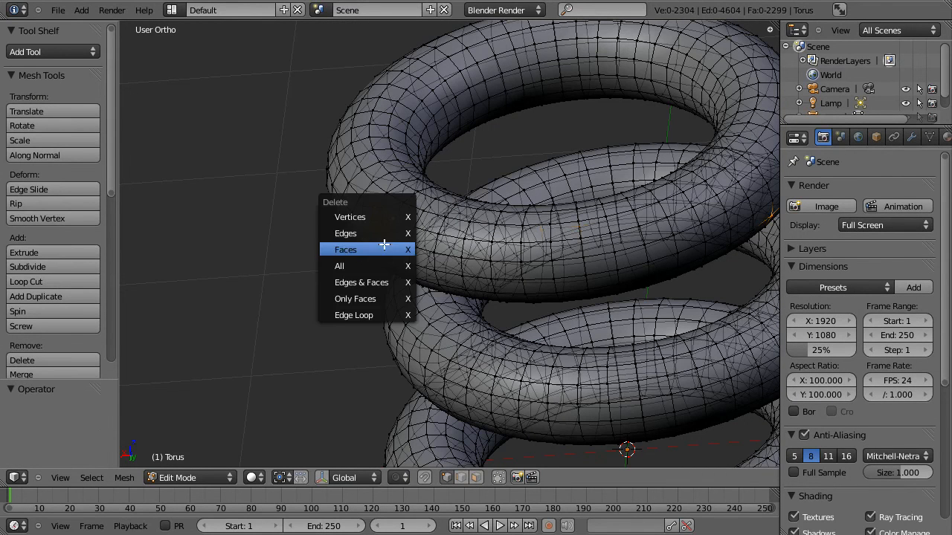
pyautogui.click(381, 249)
pyautogui.hotkey('ctrl', 'z')
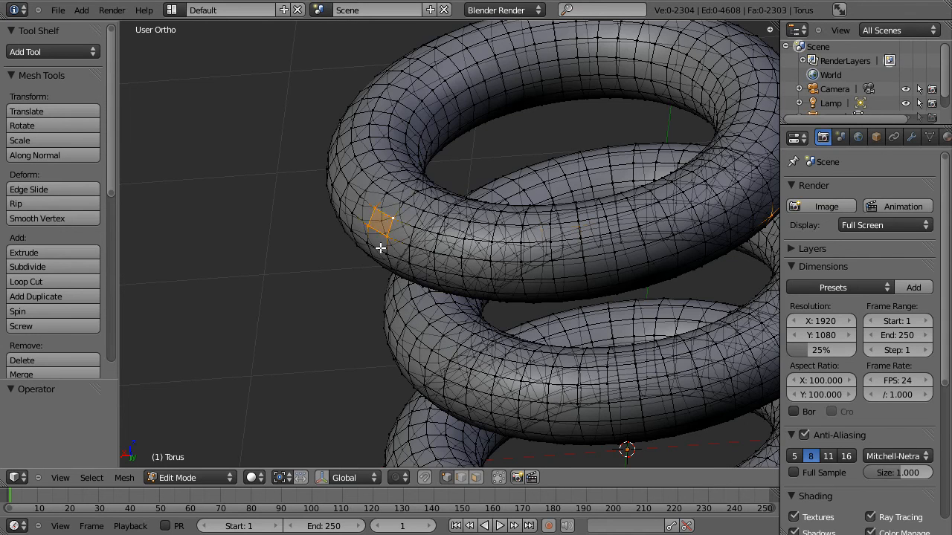
pyautogui.press('x')
pyautogui.click(383, 265)
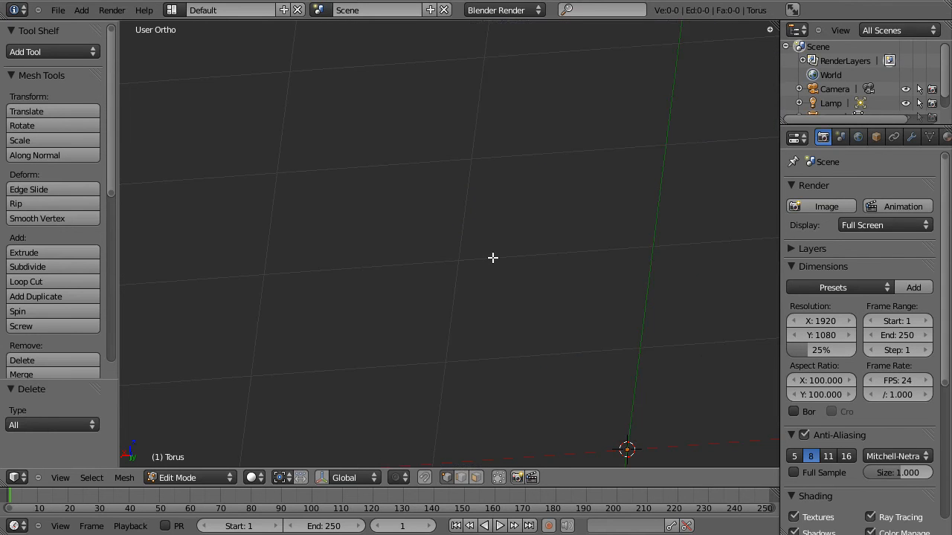
pyautogui.hotkey('ctrl', 'z')
# Try deleting with the Only Faces option, undo it, and look at the Edge Loop delete option
pyautogui.press('x')
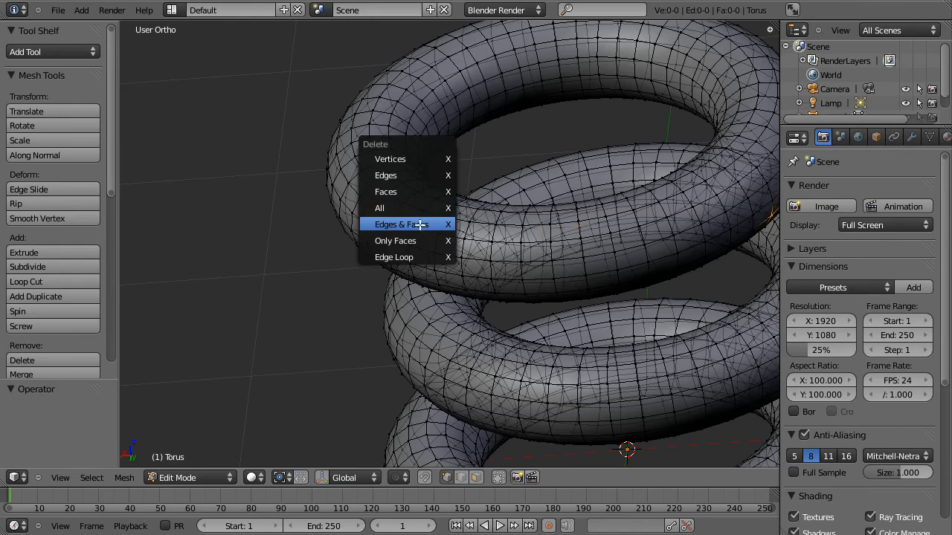
pyautogui.click(415, 241)
pyautogui.hotkey('ctrl', 'z')
pyautogui.press('x')
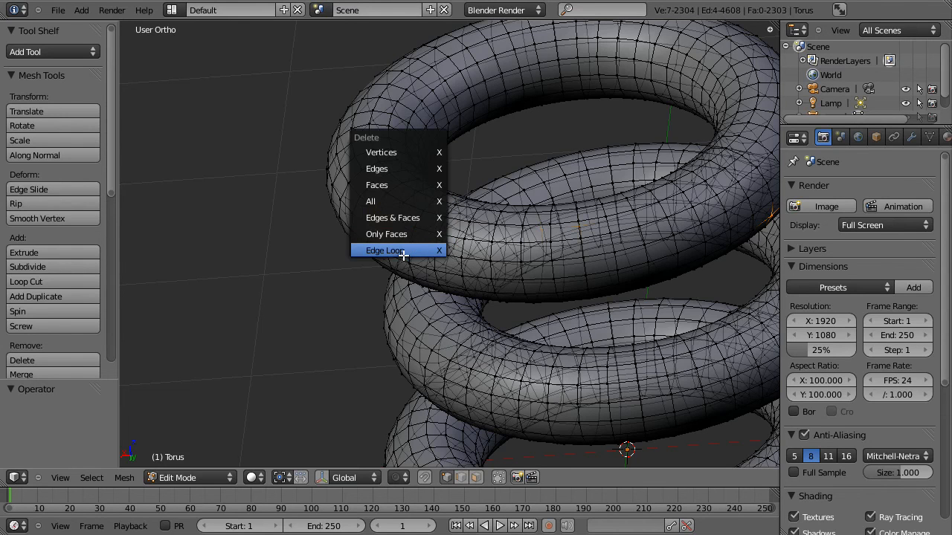
pyautogui.click(405, 184)
# Clear the vertex selection and return the three-ring torus to Object Mode
pyautogui.scroll(-3, 448, 226)
pyautogui.moveTo(473, 327); pyautogui.dragTo(544, 351, button='middle')
pyautogui.moveTo(456, 350); pyautogui.dragTo(498, 230, button='middle')
pyautogui.scroll(-4, 498, 230)
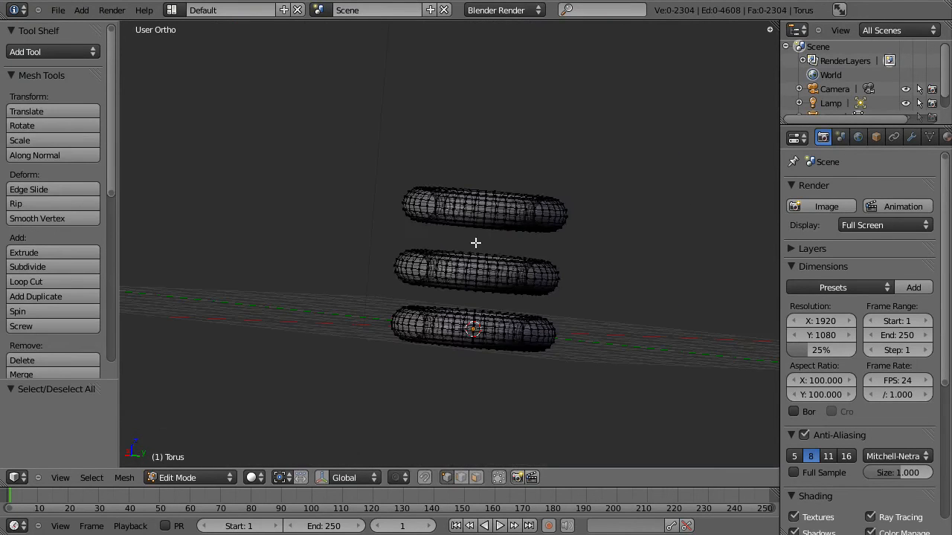
pyautogui.press('Tab')
pyautogui.moveTo(595, 230); pyautogui.dragTo(516, 283, button='middle')
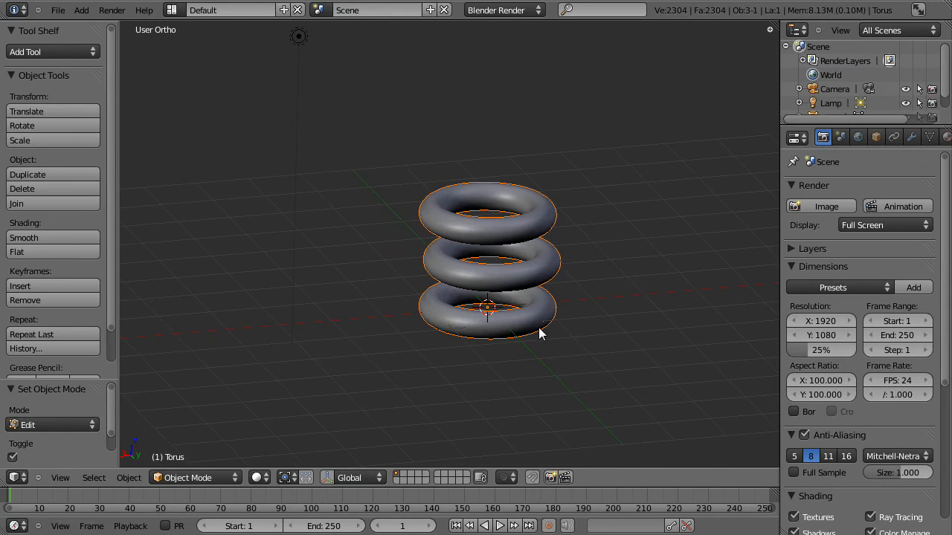
# Try the scale, rotate and move transforms on the torus object, cancelling each one
pyautogui.press('s')
pyautogui.rightClick(597, 400)
pyautogui.press('r')
pyautogui.rightClick(607, 251)
pyautogui.press('g')
pyautogui.rightClick(636, 320)
# Duplicate the three-ring torus in place, cancelling the duplicate's move, and delete the duplicate object
pyautogui.hotkey('shift', 'd')
pyautogui.rightClick(643, 289)
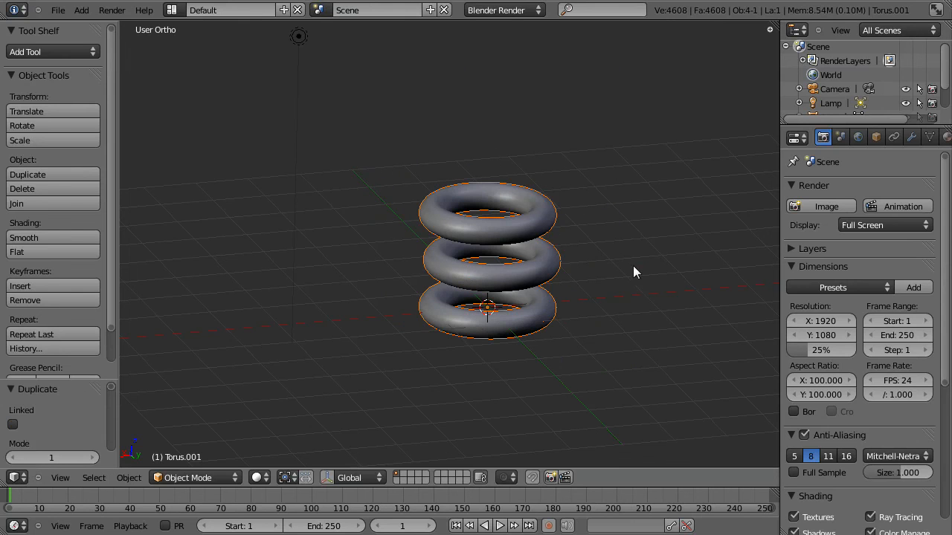
pyautogui.press('x')
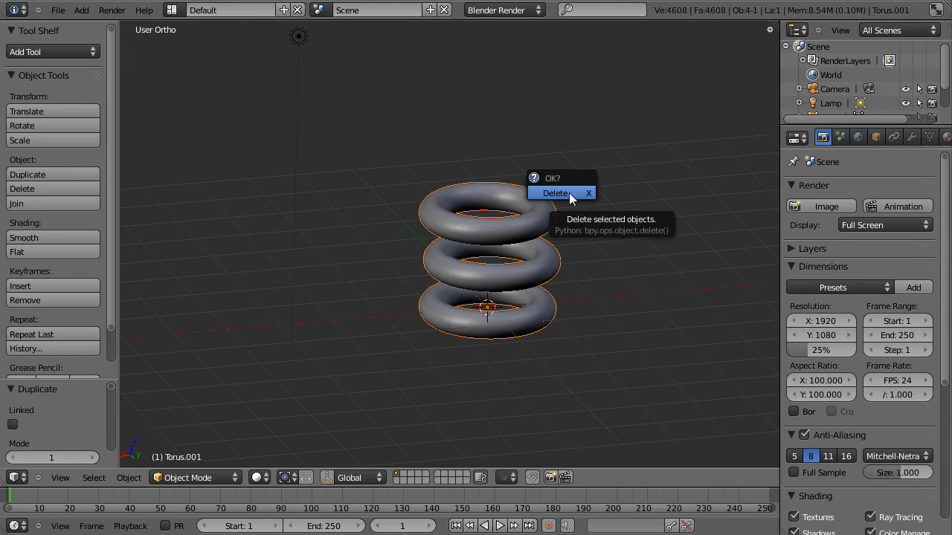
pyautogui.click(570, 193)
# In Edit Mode, select a short row of five vertices on the top ring, extrude it about 1.2 units upward, and undo the extrusion
pyautogui.scroll(2, 523, 340)
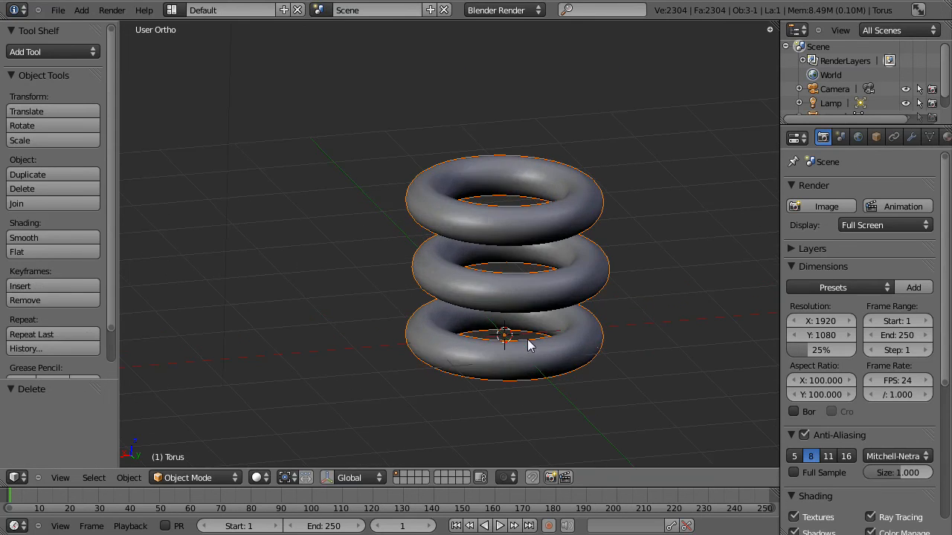
pyautogui.press('Tab')
pyautogui.moveTo(573, 255); pyautogui.dragTo(622, 195, button='middle')
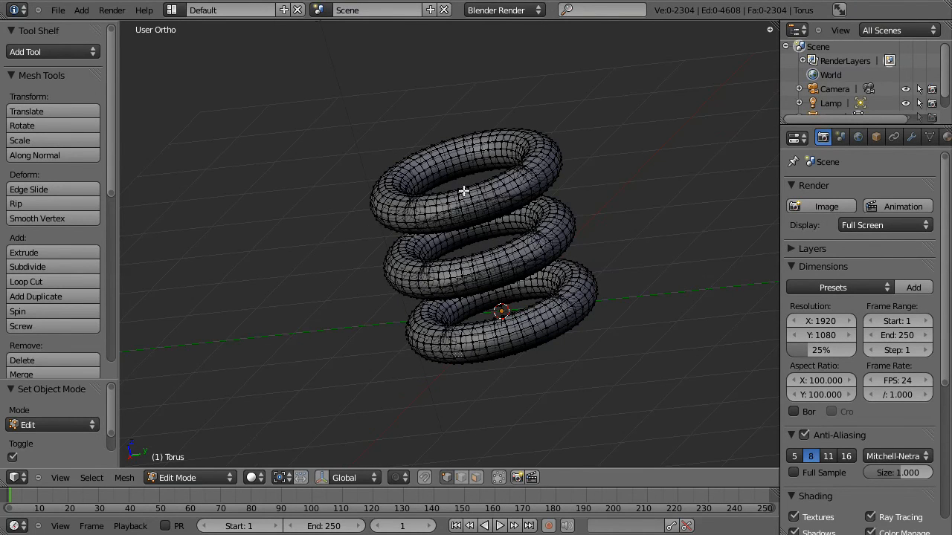
pyautogui.rightClick(425, 143)
pyautogui.moveTo(419, 213); pyautogui.dragTo(451, 197, button='middle')
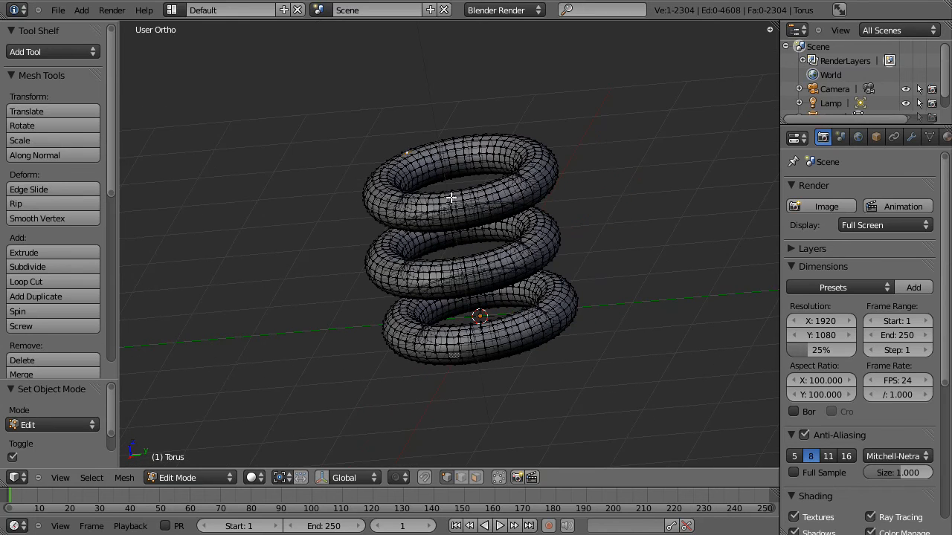
pyautogui.keyDown('shift'); pyautogui.rightClick(408, 160); pyautogui.keyUp('shift')
pyautogui.press('e')
pyautogui.click(418, 75)
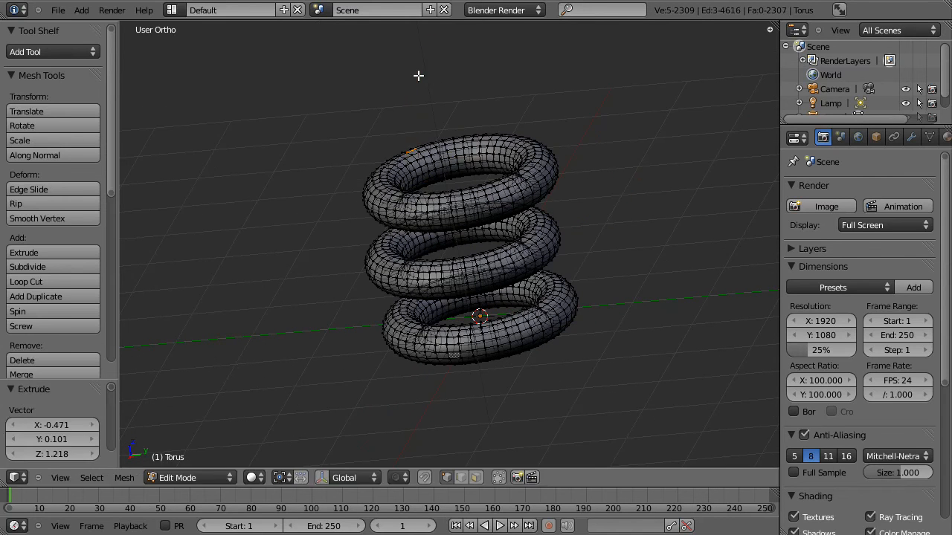
pyautogui.moveTo(431, 187); pyautogui.dragTo(451, 276, button='middle')
pyautogui.hotkey('ctrl', 'z')
# Clear the vertex selection, look at the mesh delete options, and return the torus to Object Mode
pyautogui.press('a')
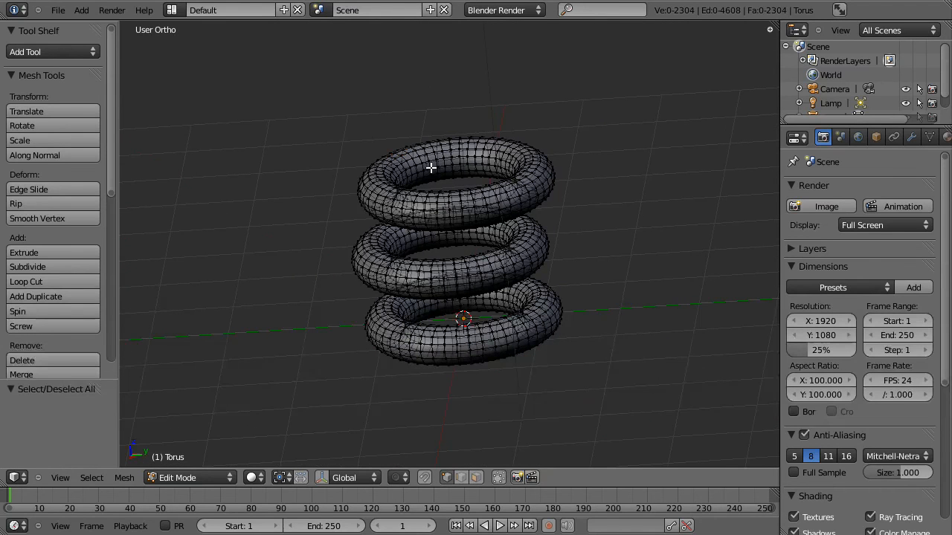
pyautogui.press('x')
pyautogui.press('Tab')
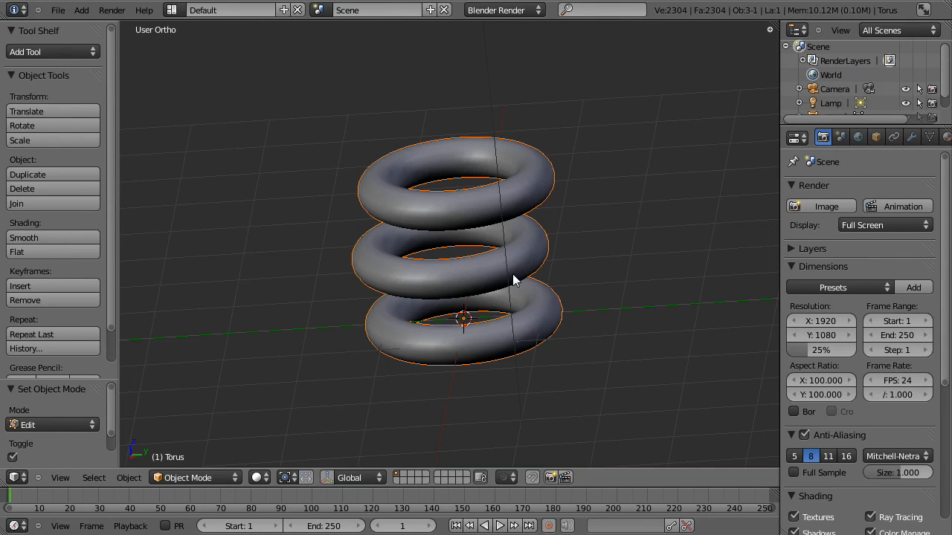
pyautogui.moveTo(545, 322); pyautogui.dragTo(510, 305, button='middle')
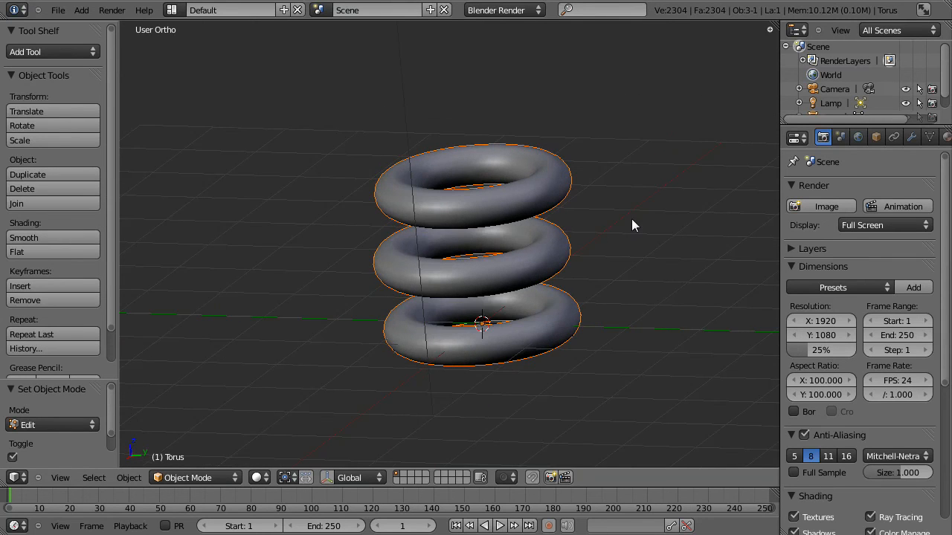